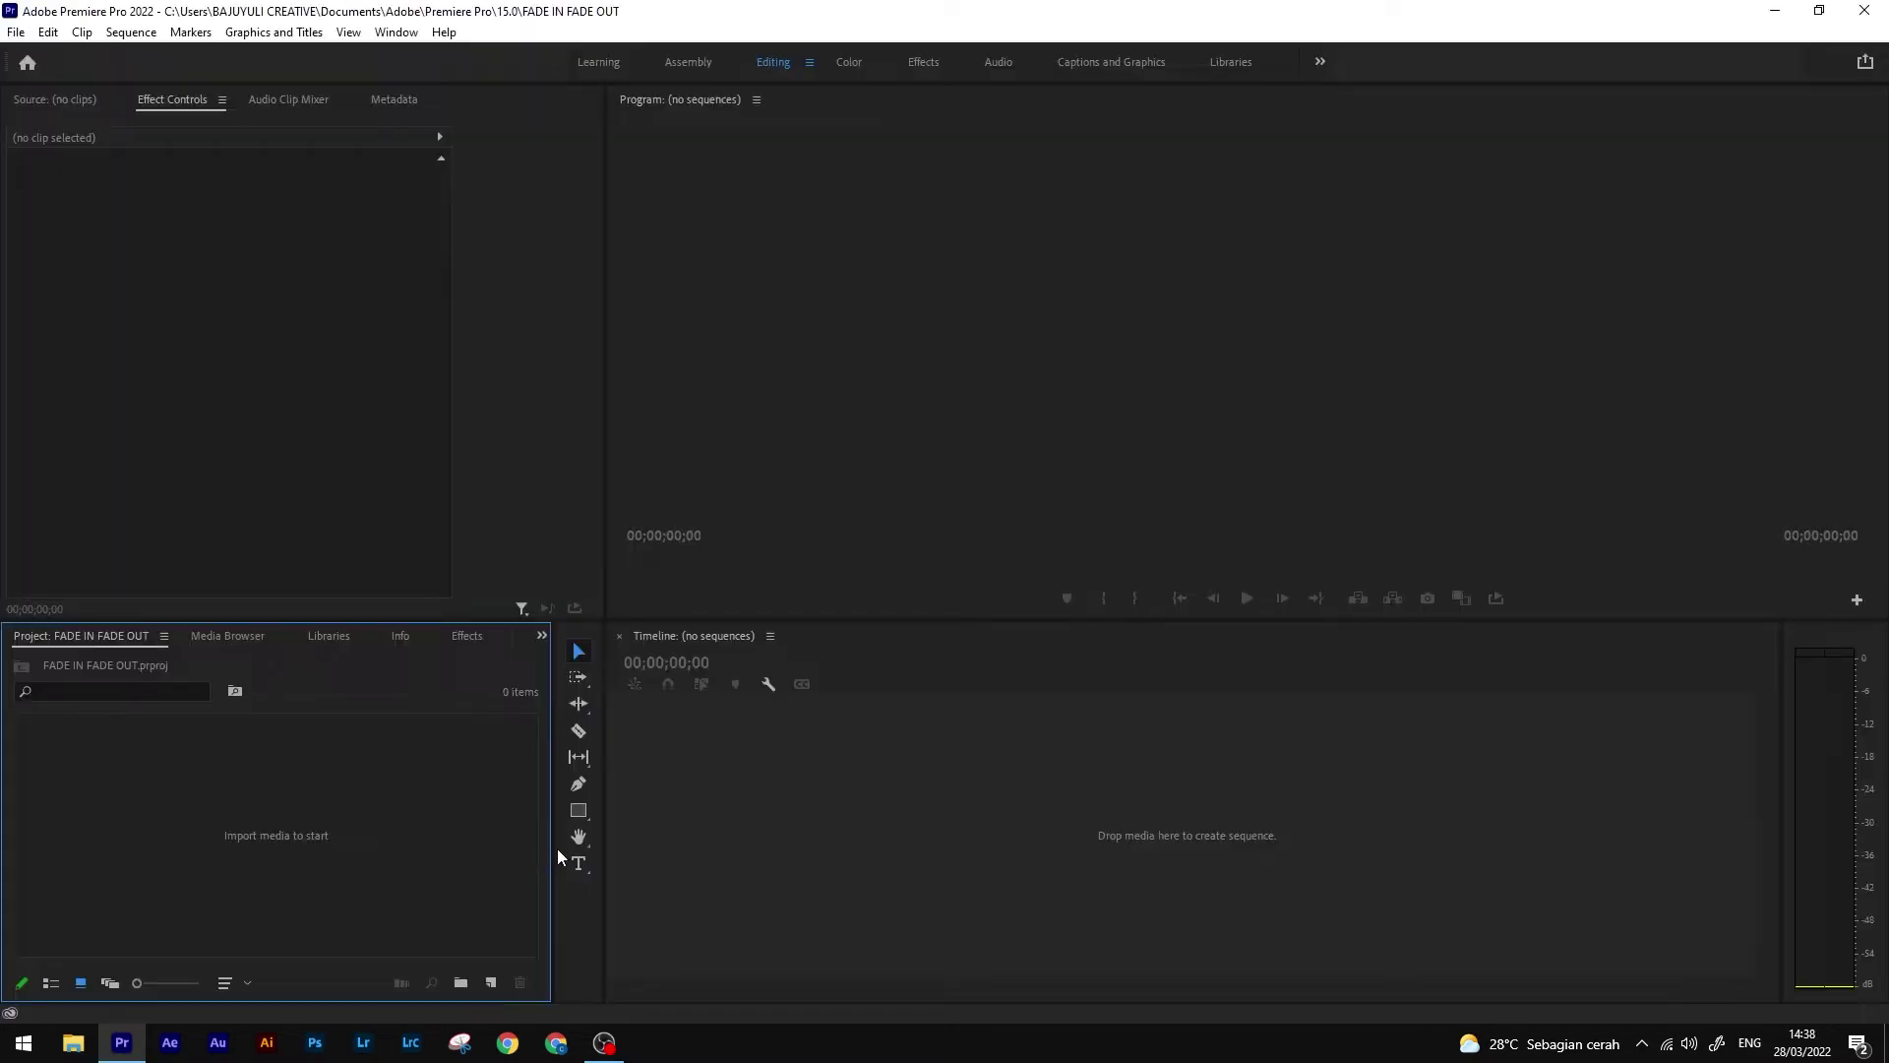
# Create a new 1920×1080, 29.97 fps DSLR sequence named 'Milenial'
pyautogui.click(727, 899)
pyautogui.click(711, 1060)
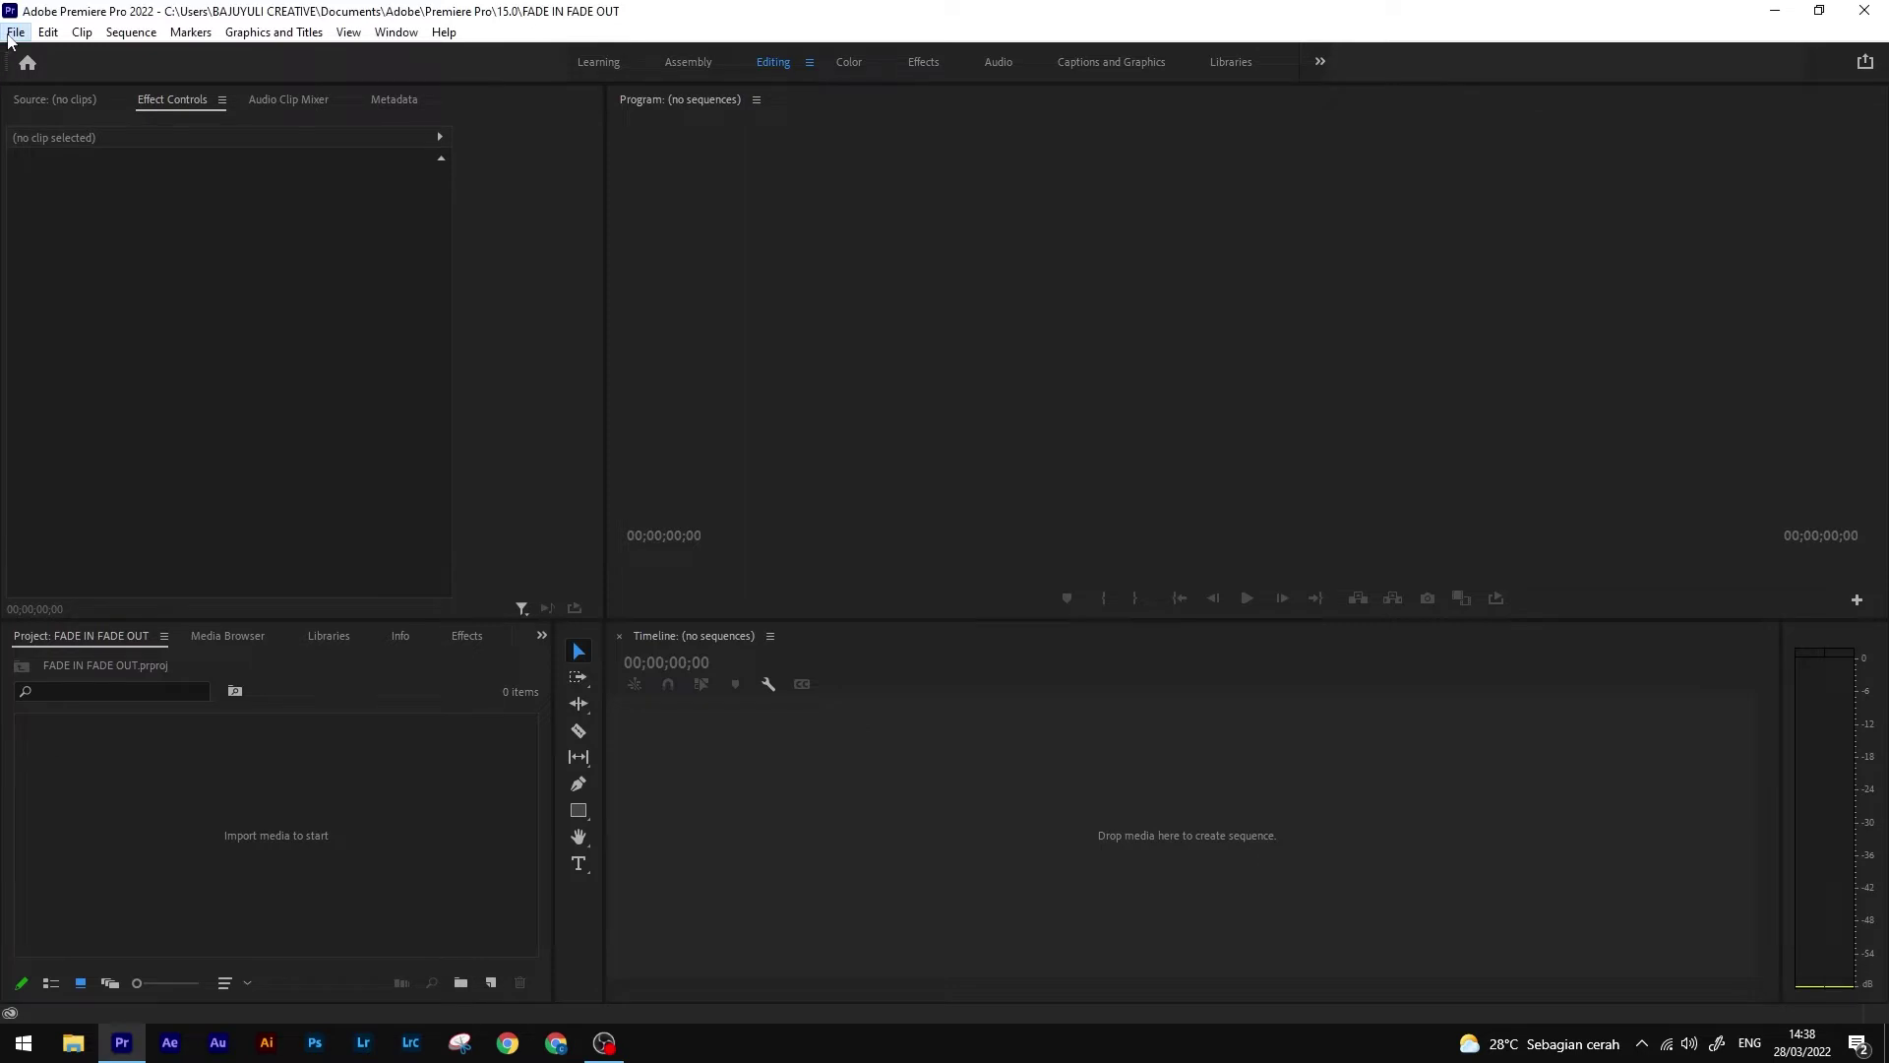
pyautogui.click(16, 31)
pyautogui.moveTo(87, 59)
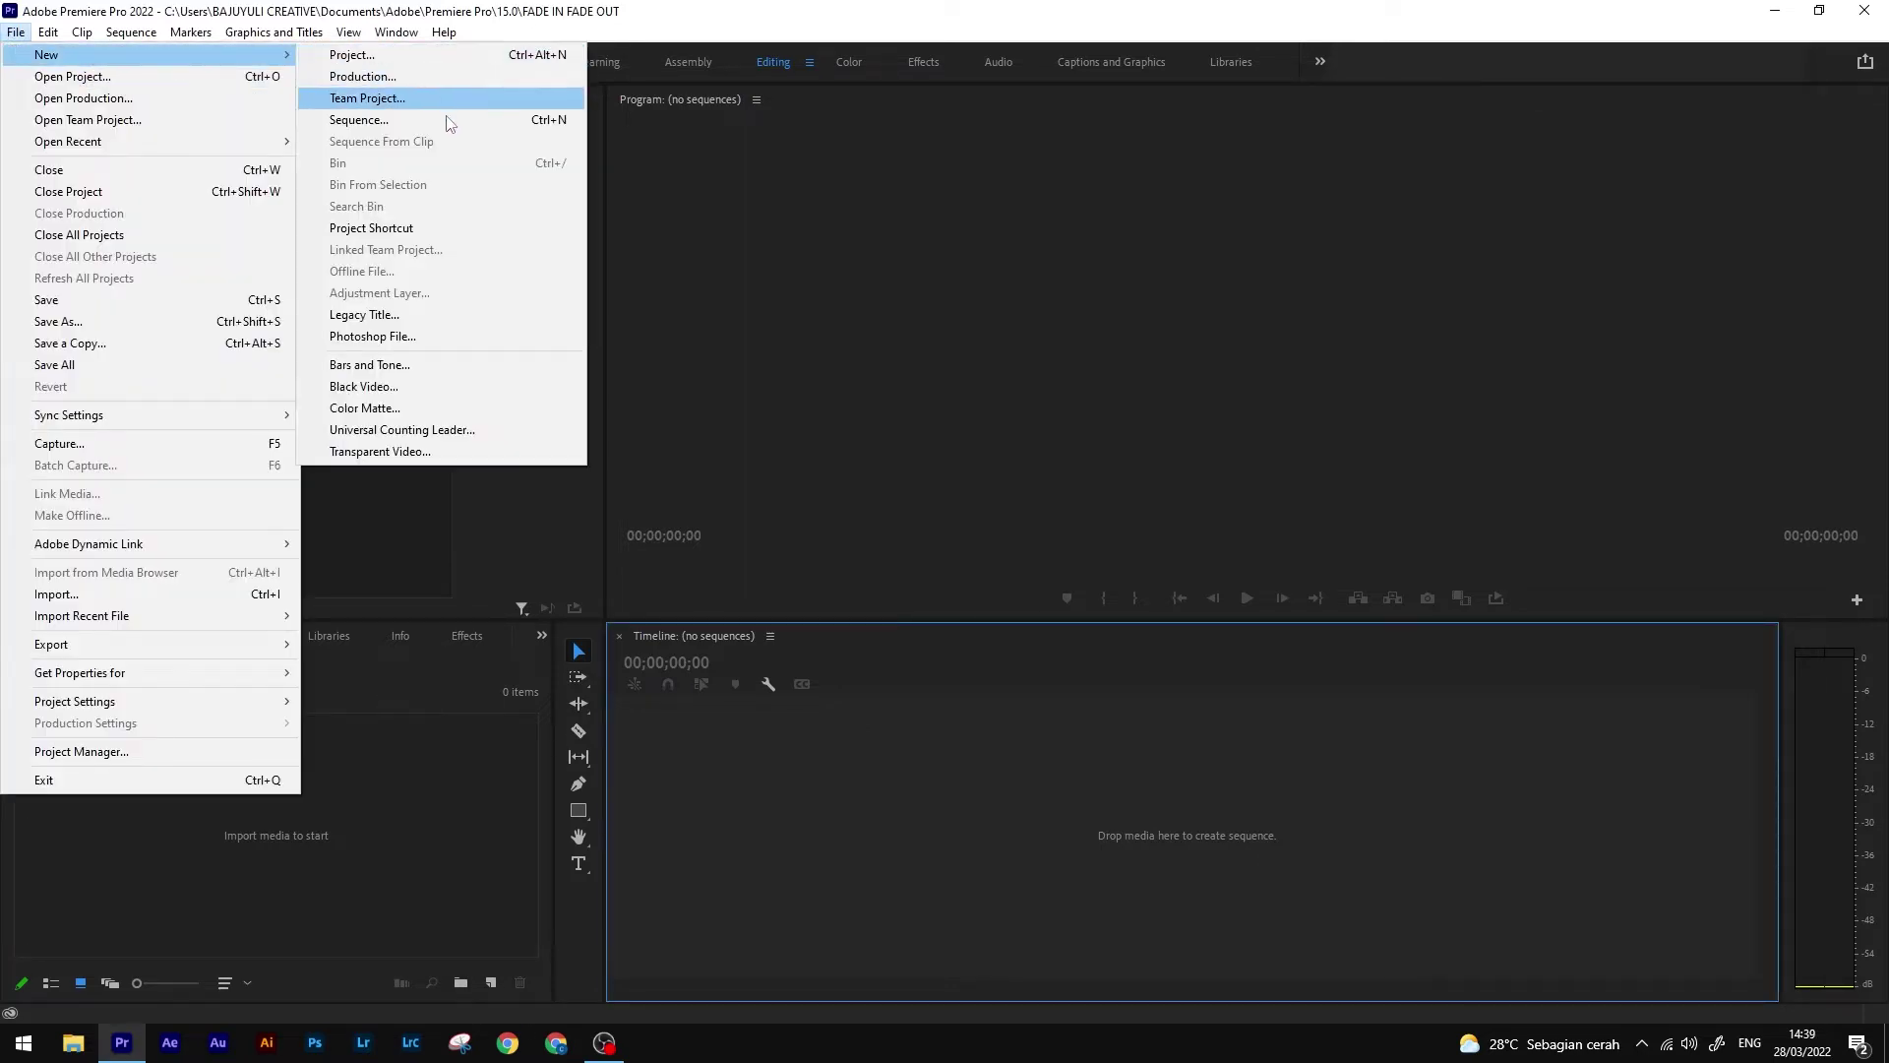
pyautogui.click(393, 126)
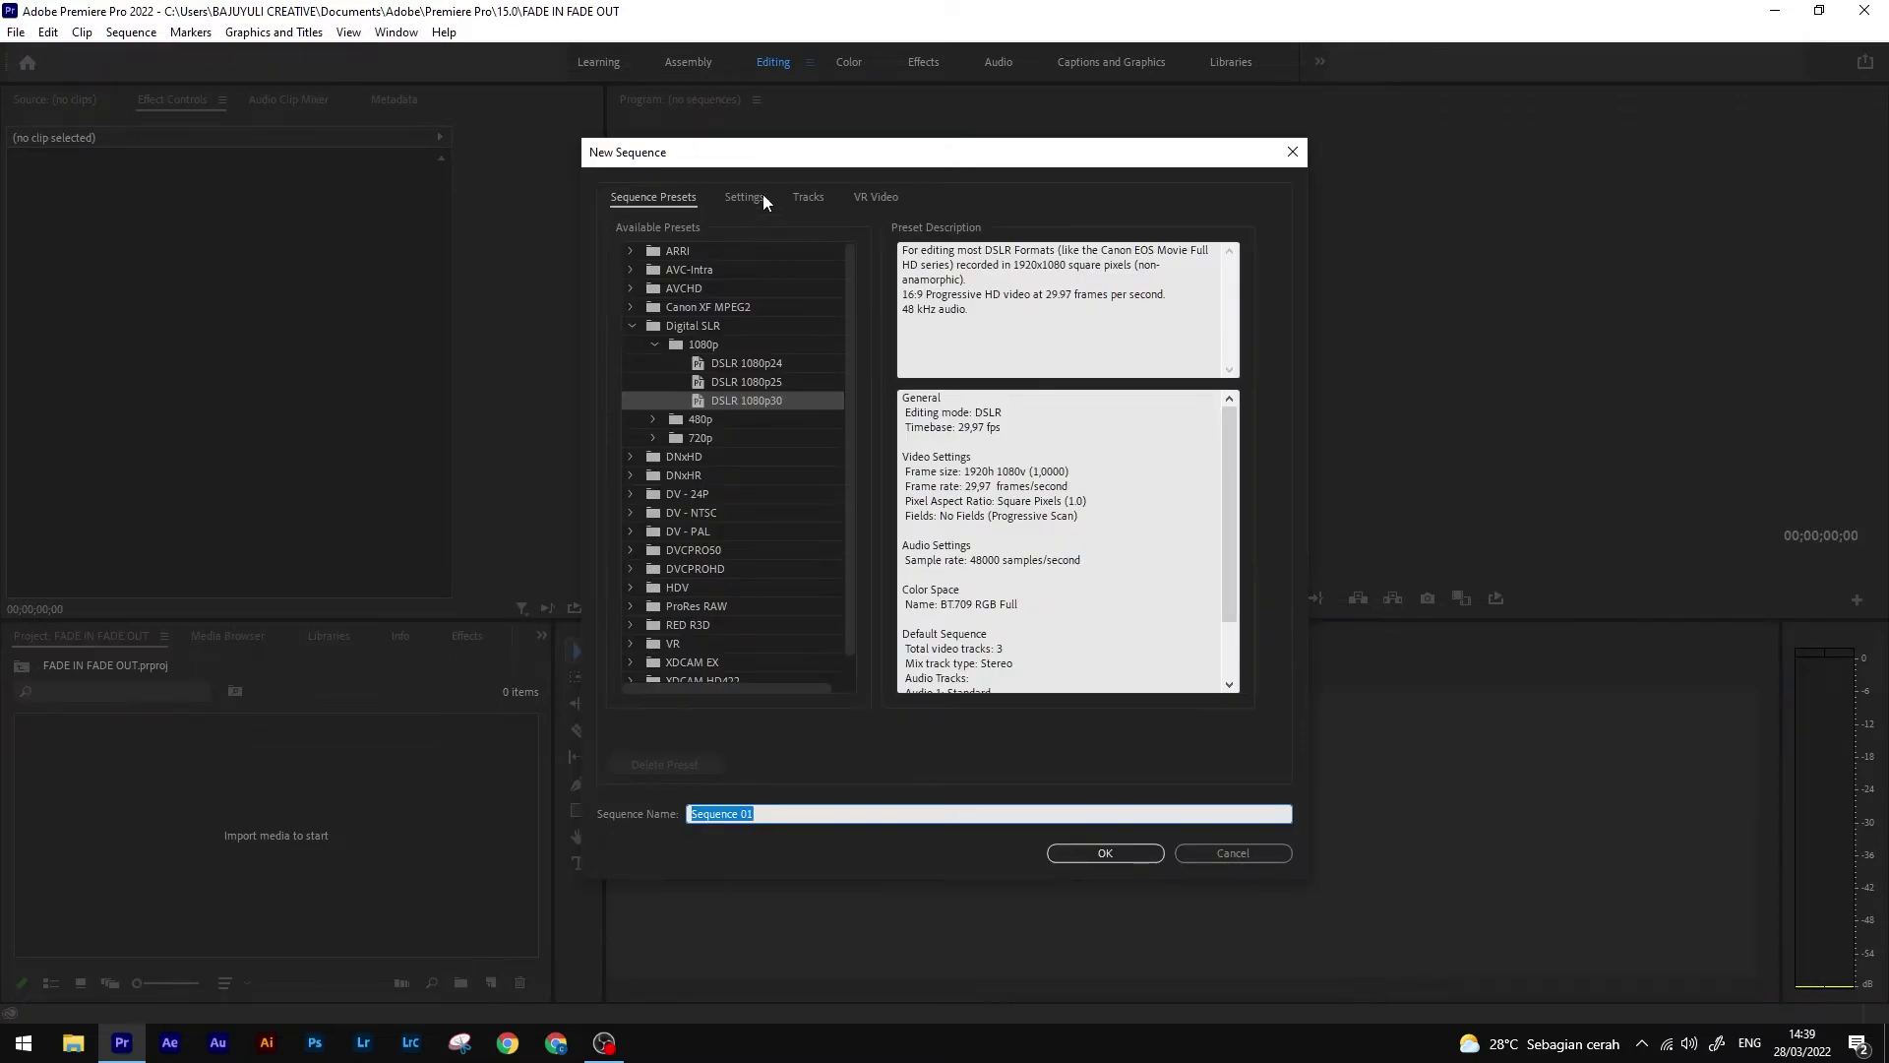
pyautogui.click(762, 200)
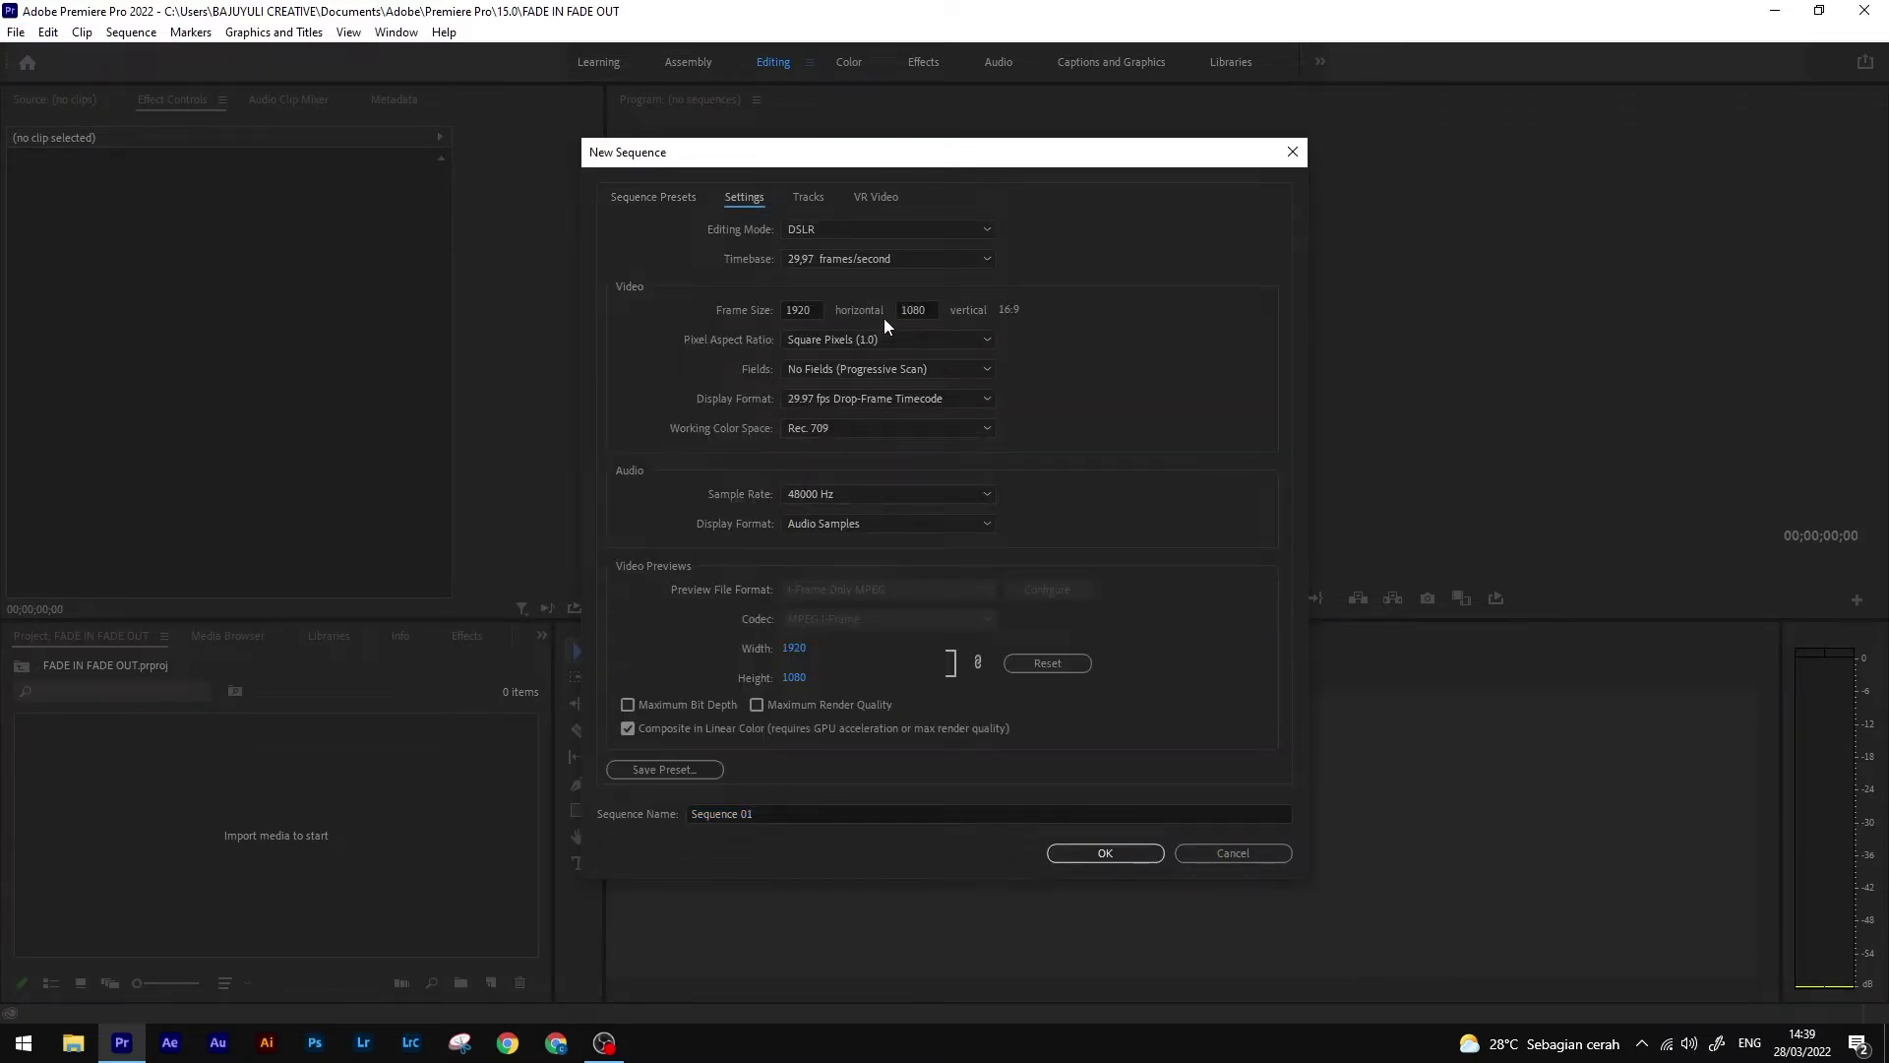
pyautogui.click(820, 306)
pyautogui.click(794, 814)
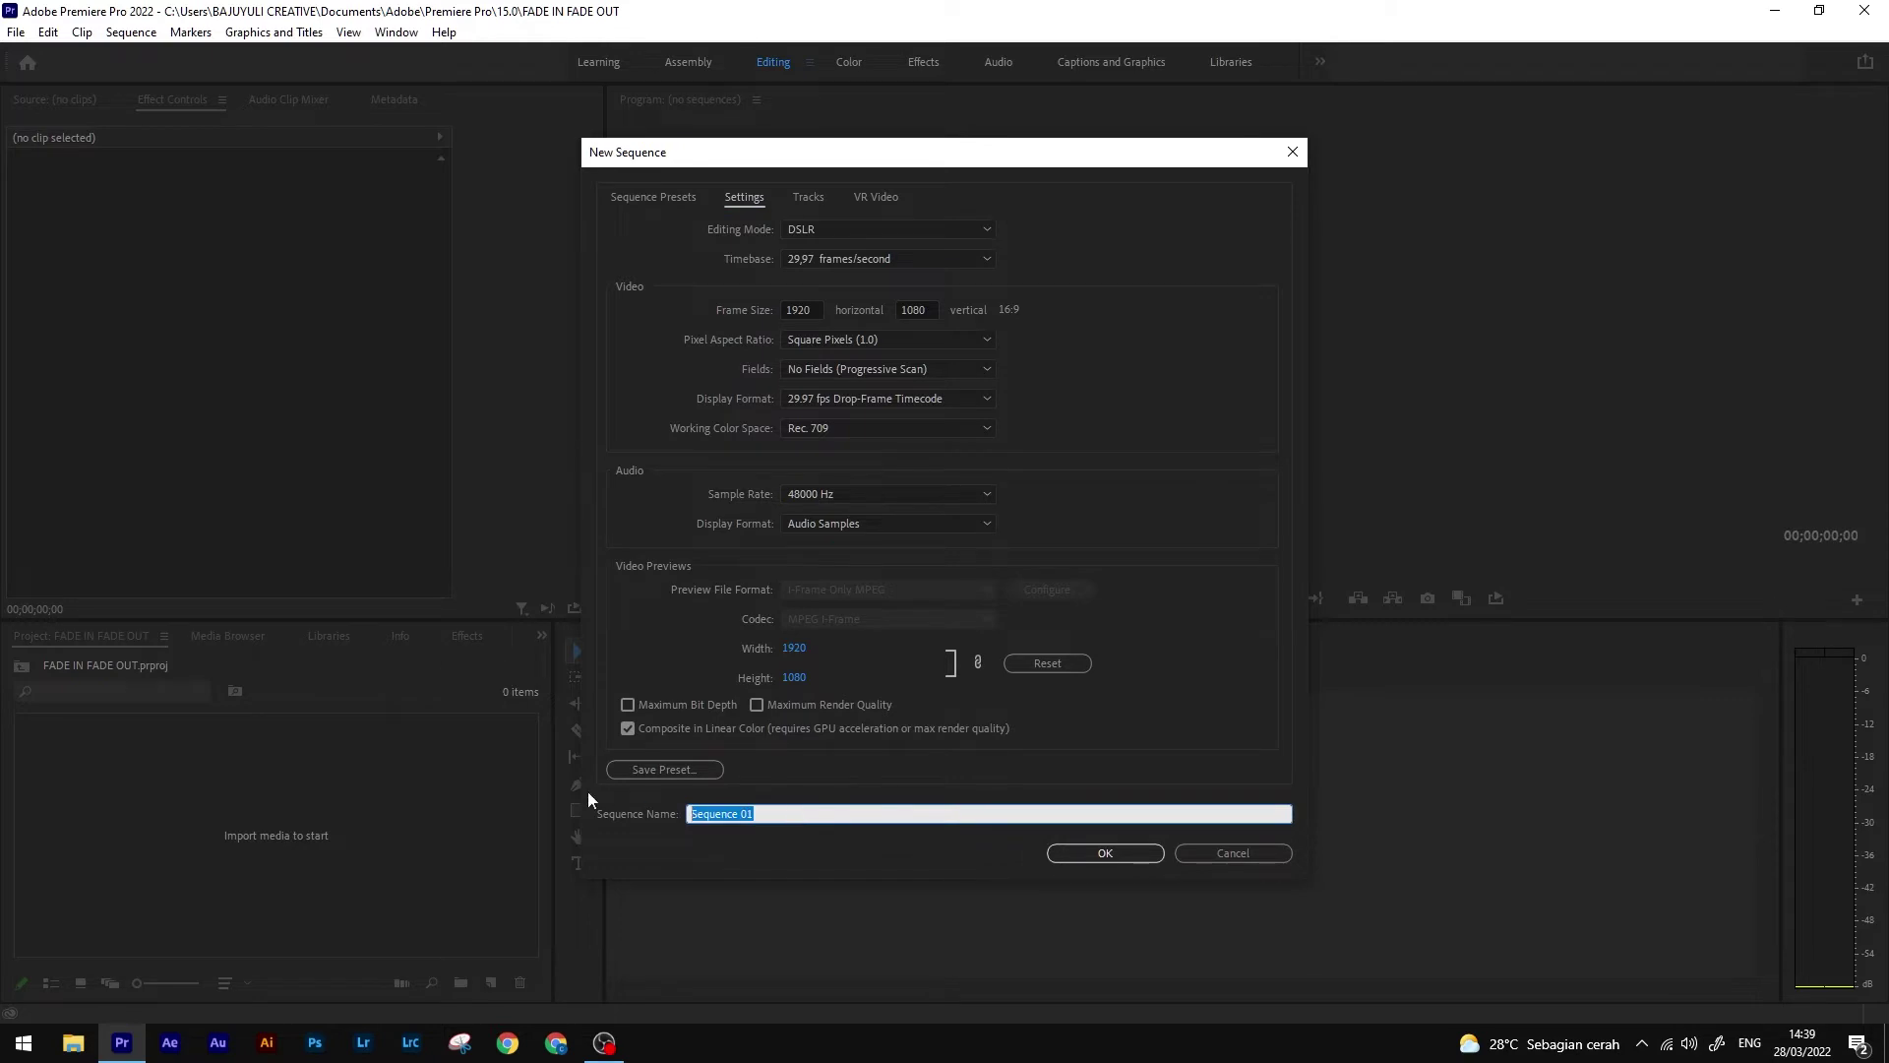
pyautogui.write('Milenial')
pyautogui.click(1141, 853)
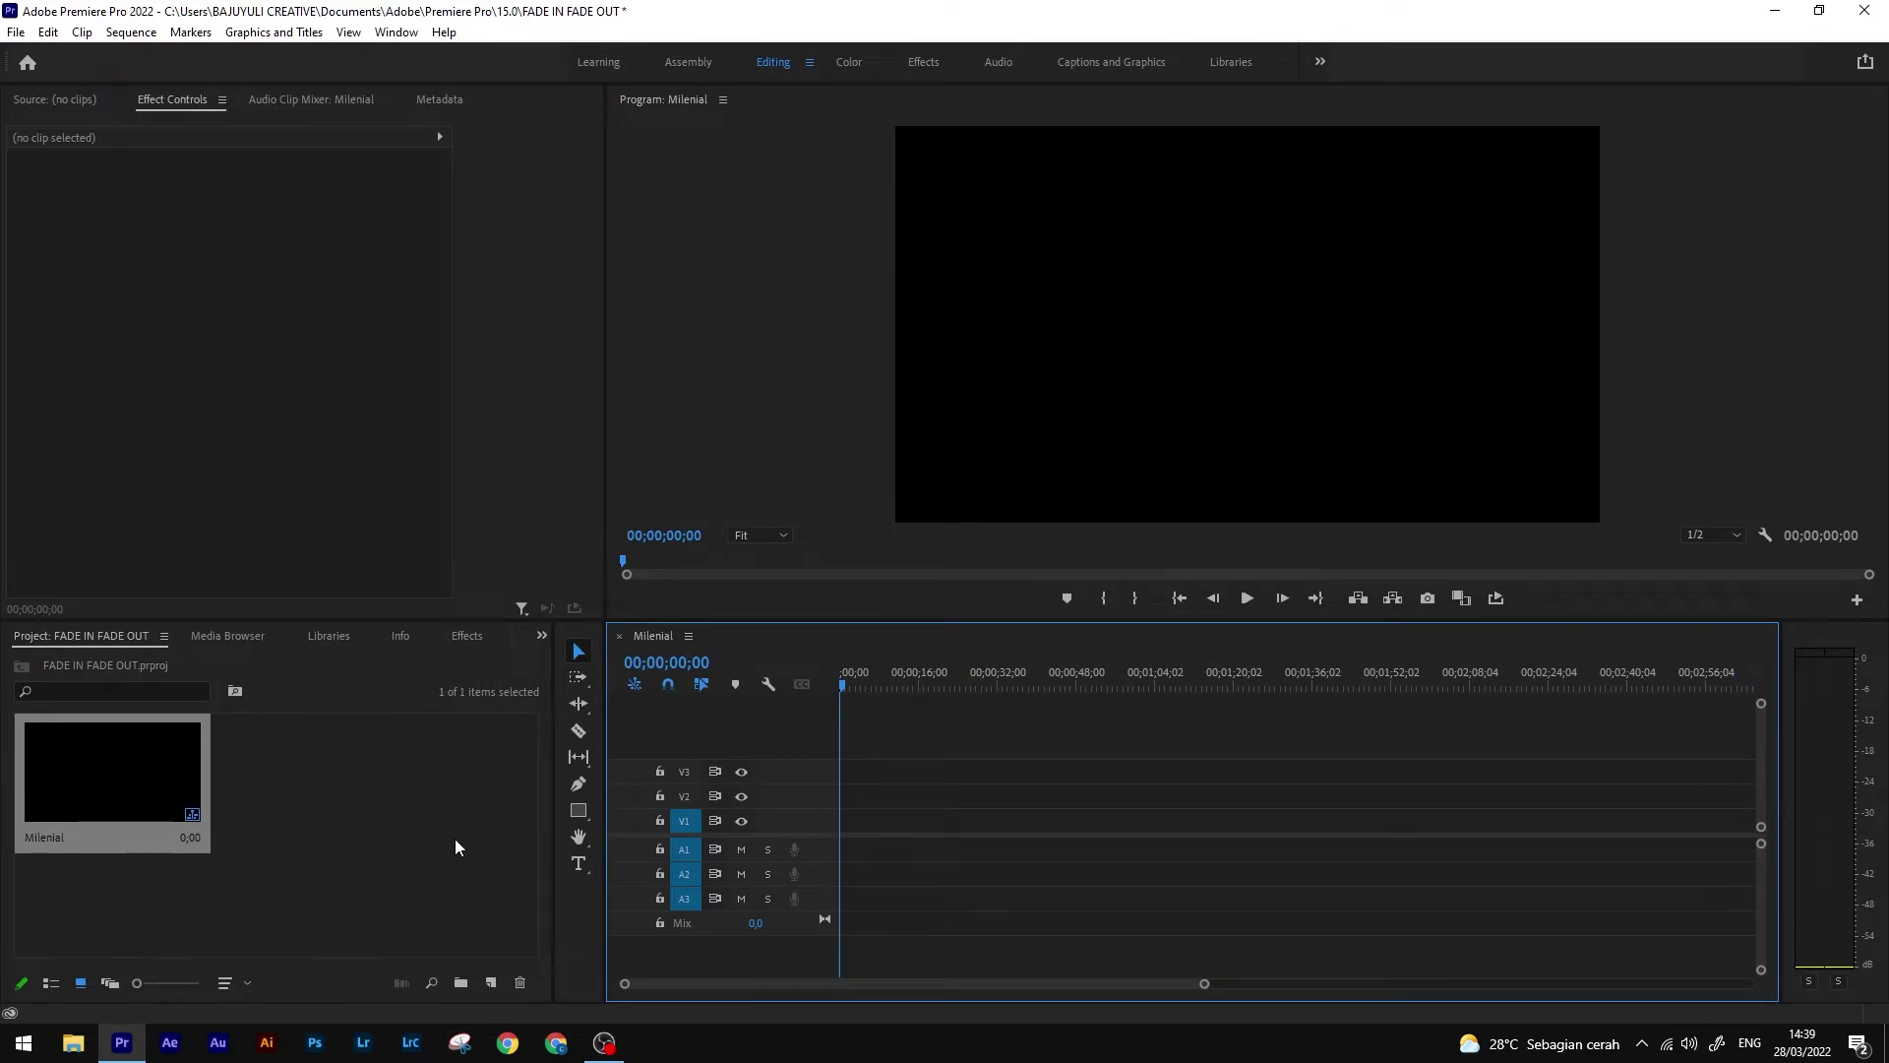
# Create a new legacy title, Title 01, with default settings
pyautogui.click(15, 32)
pyautogui.moveTo(65, 62)
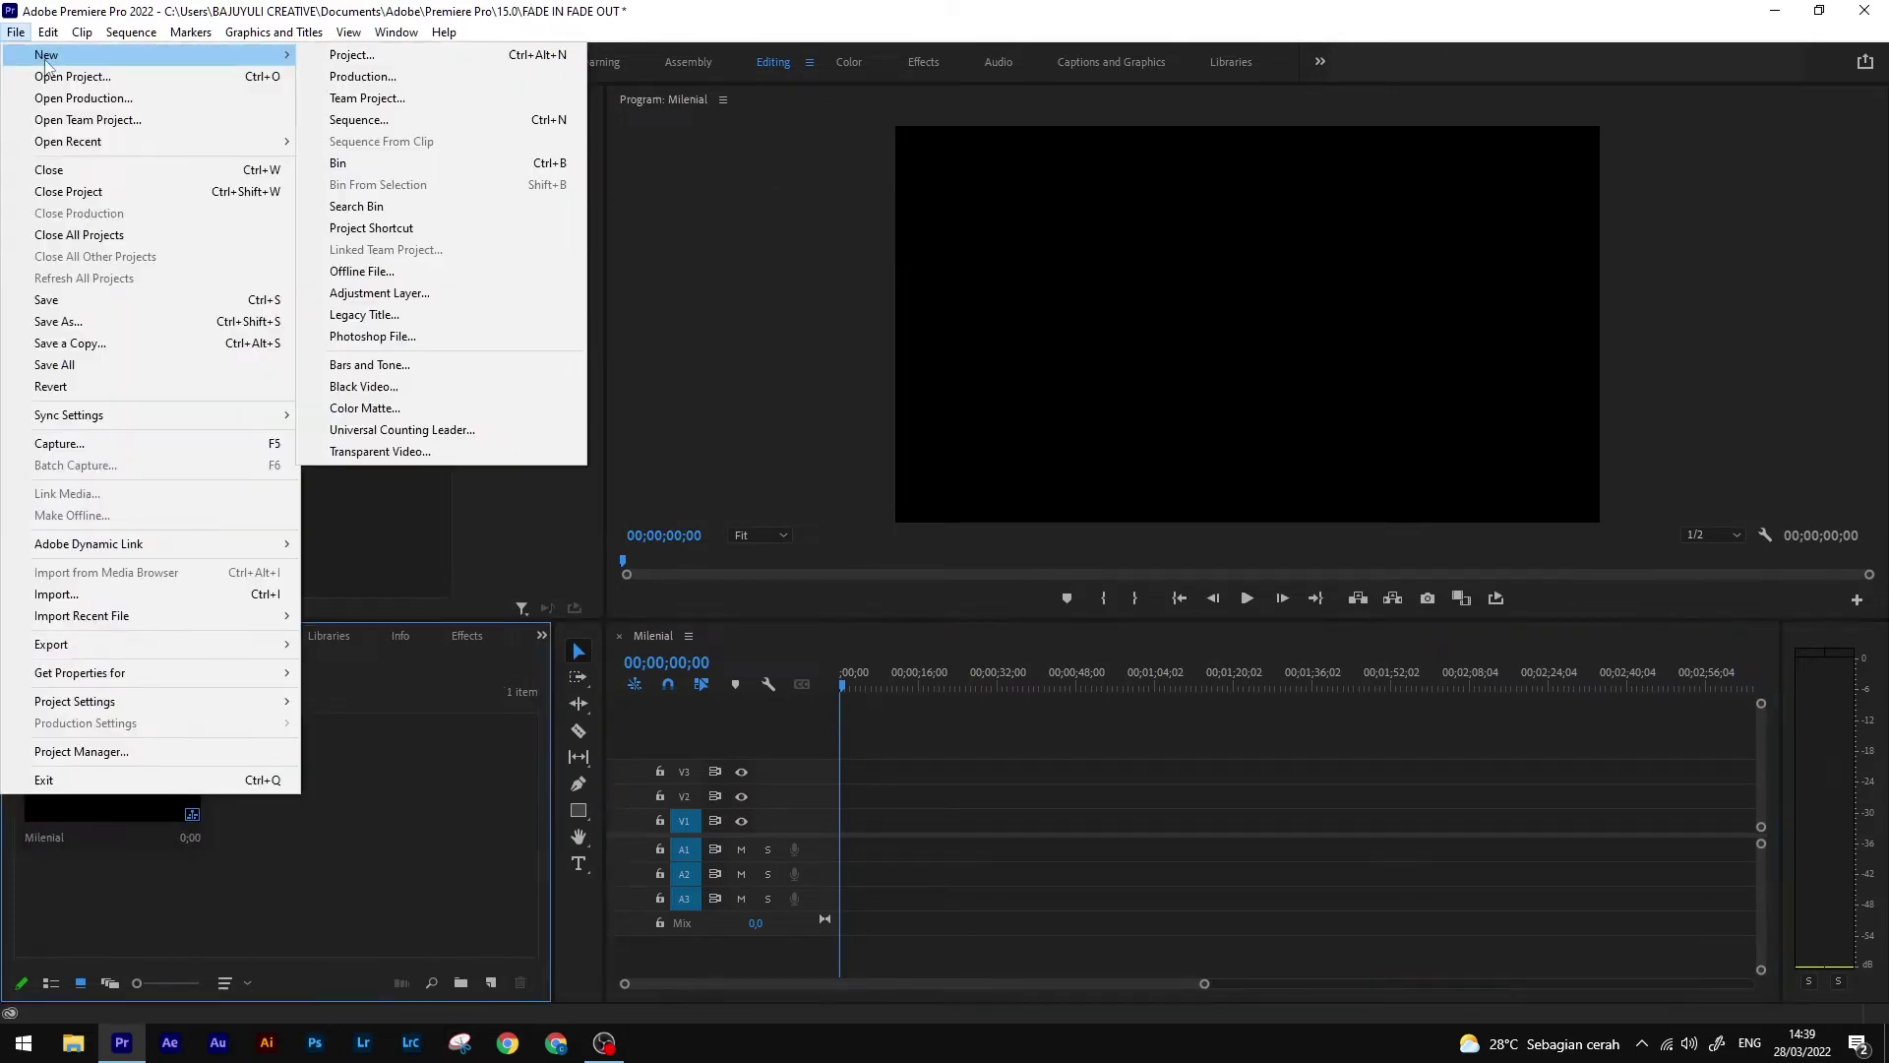
pyautogui.click(391, 315)
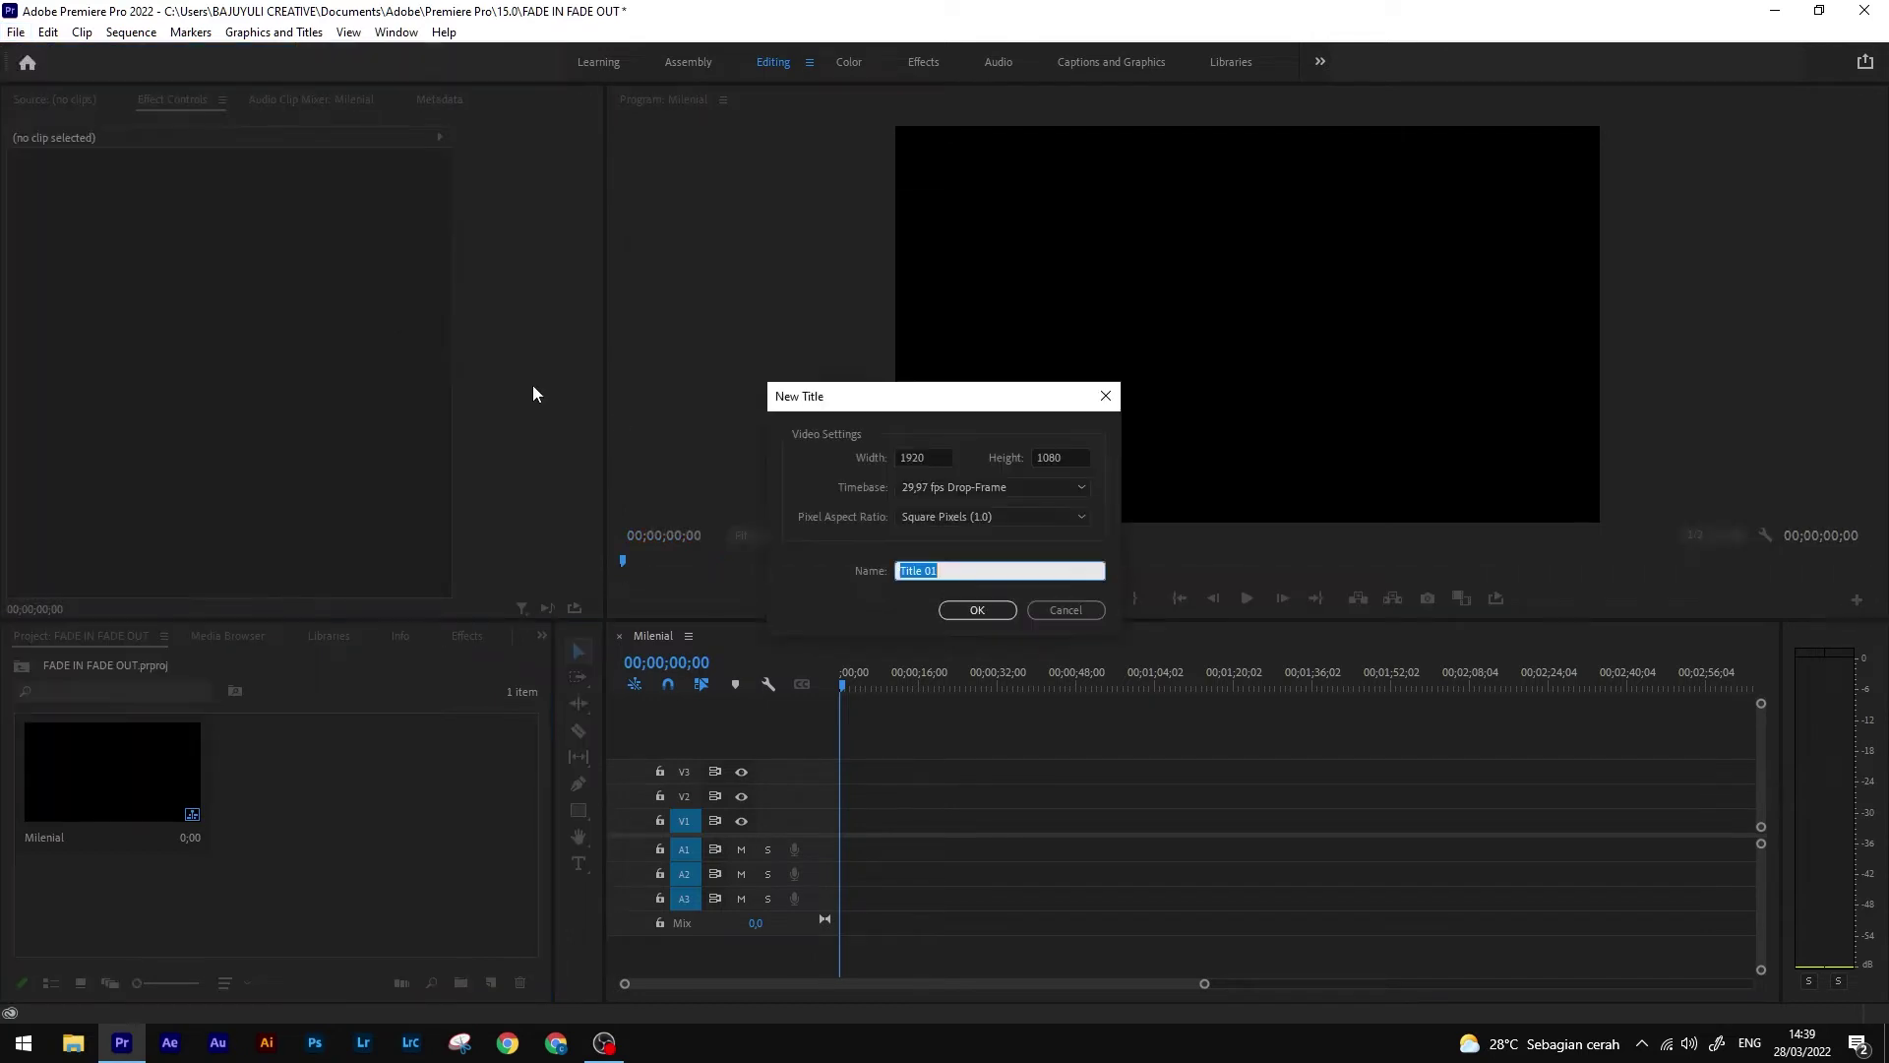
pyautogui.click(1001, 612)
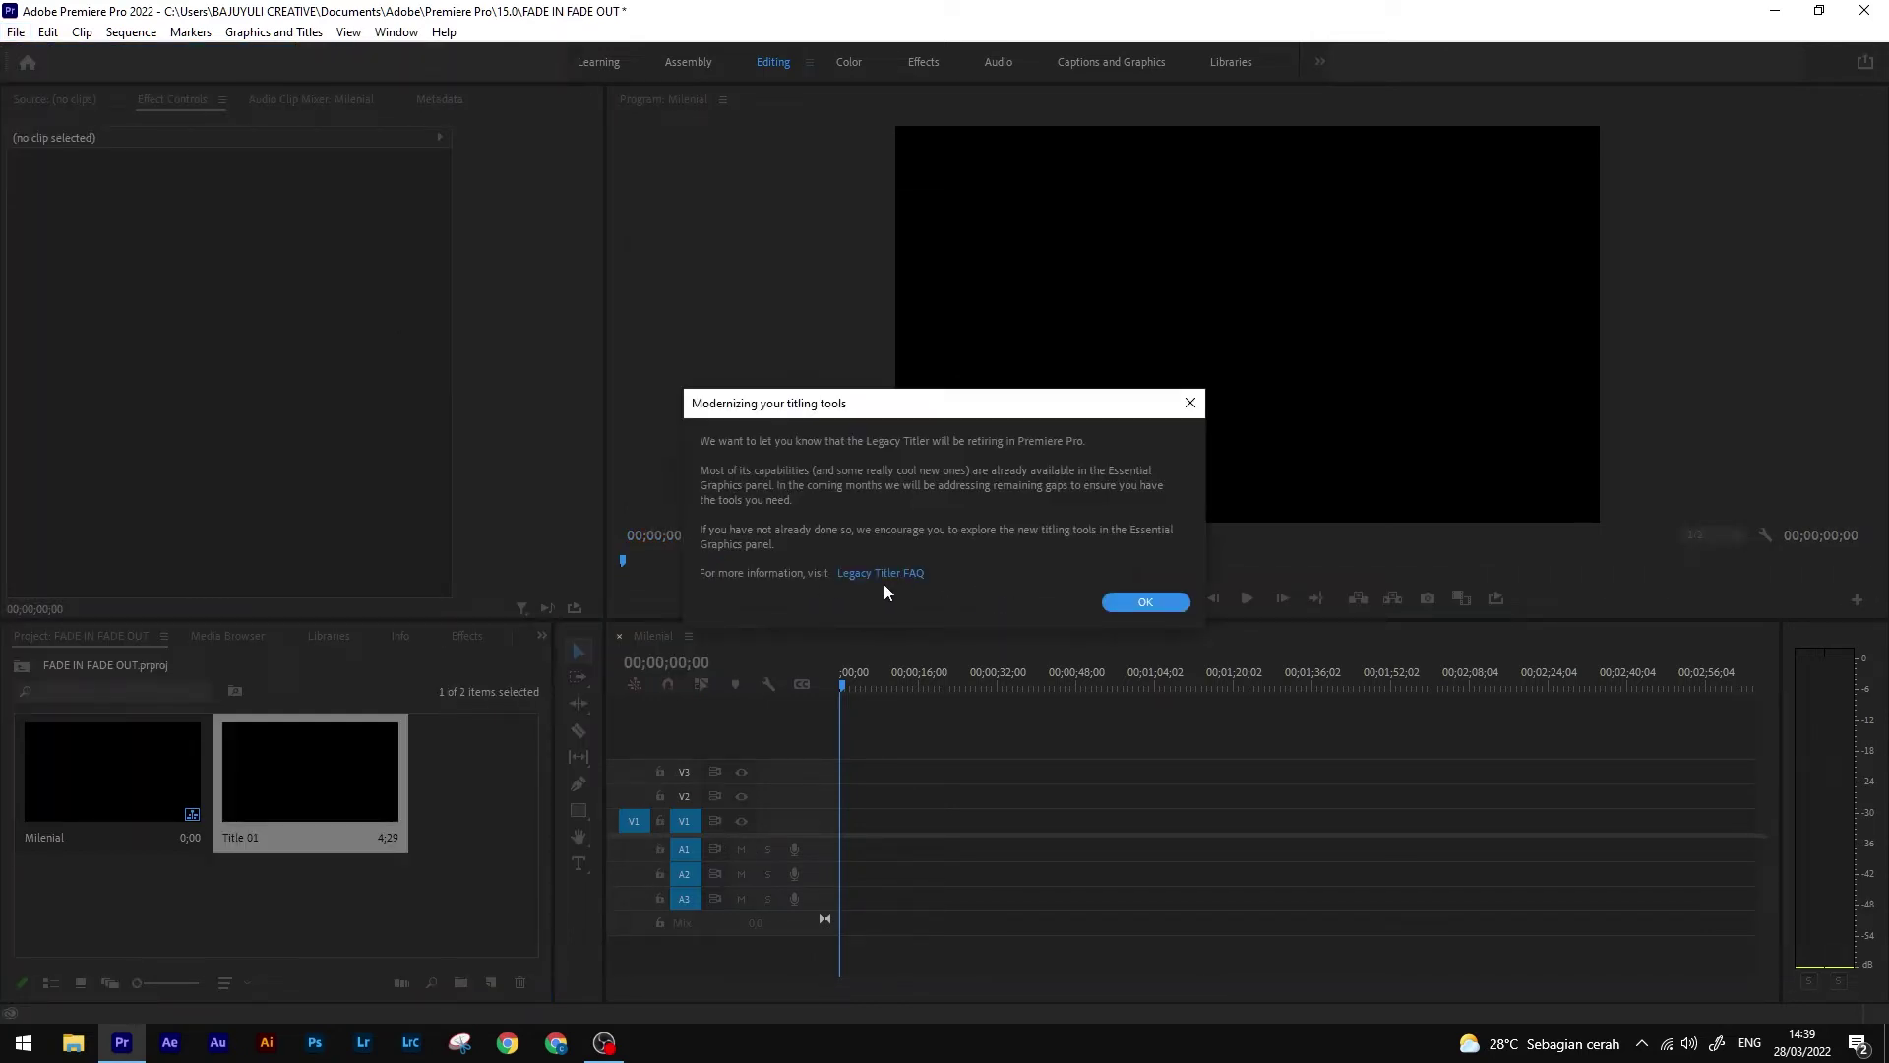
pyautogui.click(1144, 603)
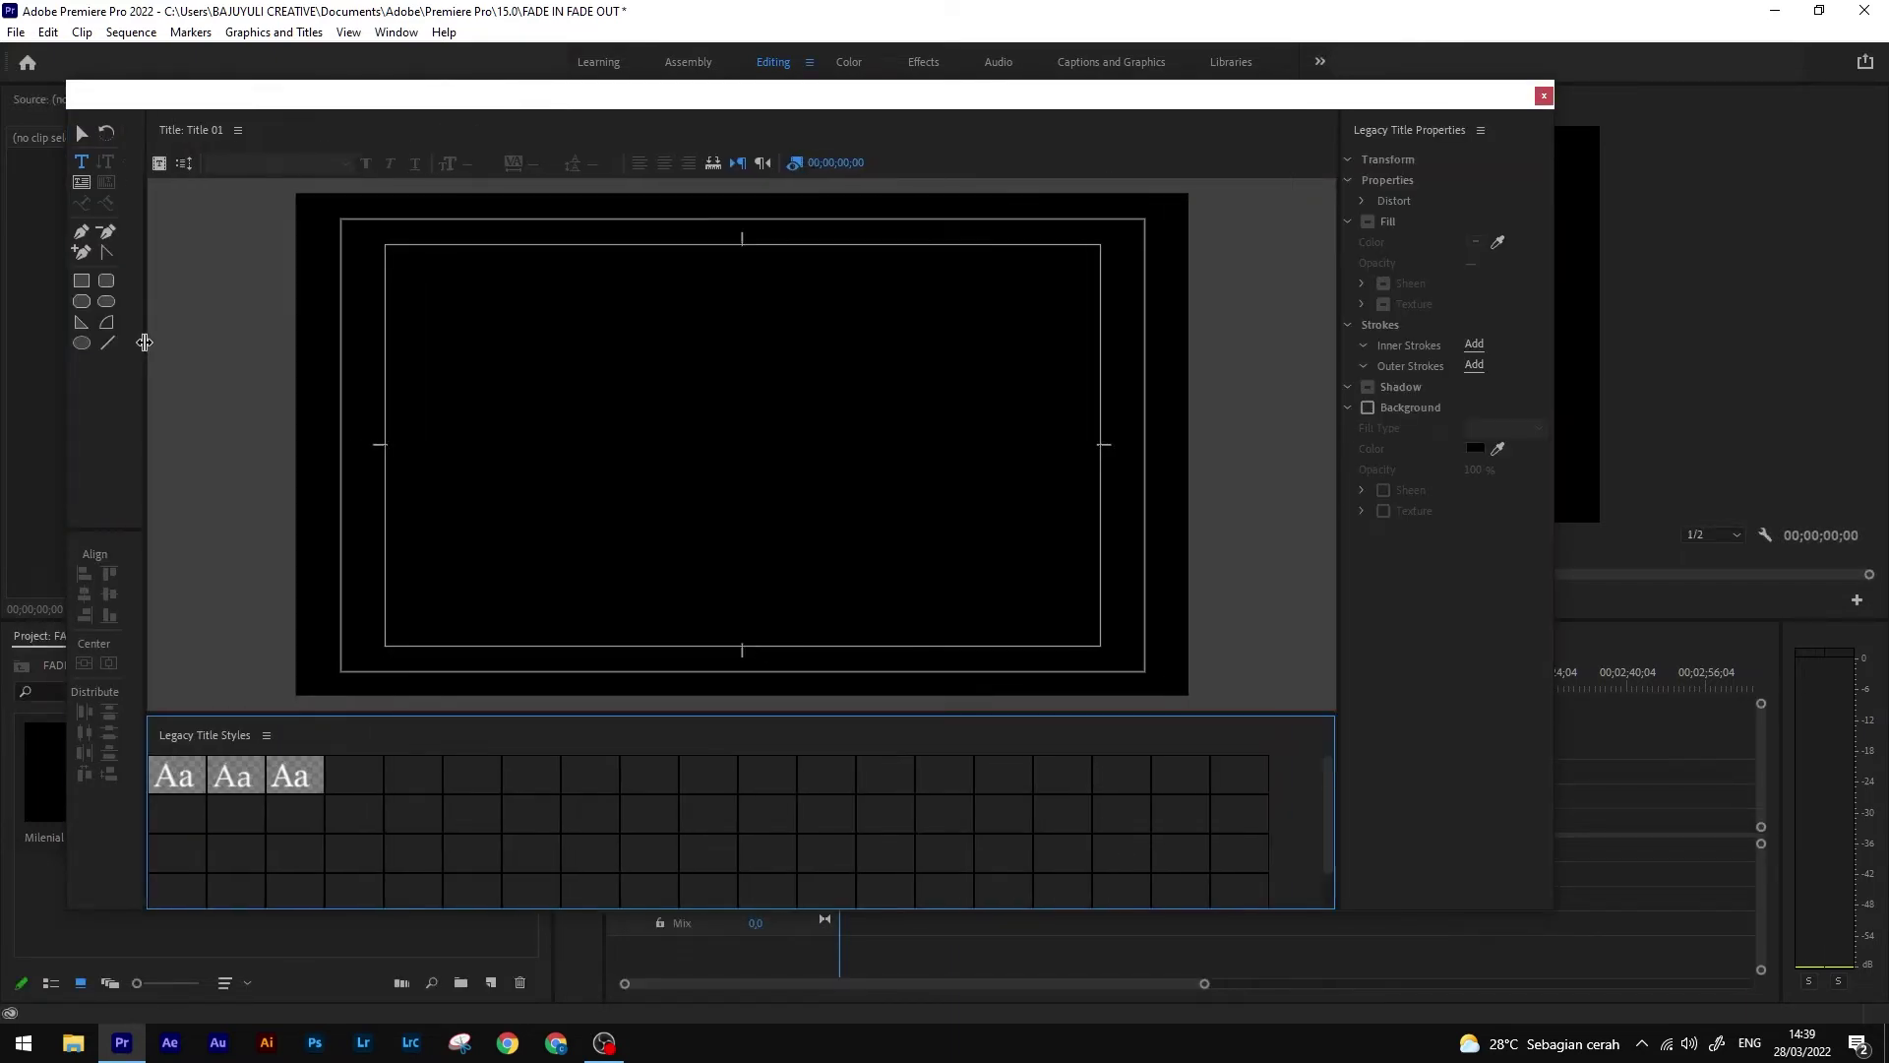
# Enter the title text and set its font to Intrepid ExtraBold
pyautogui.click(559, 412)
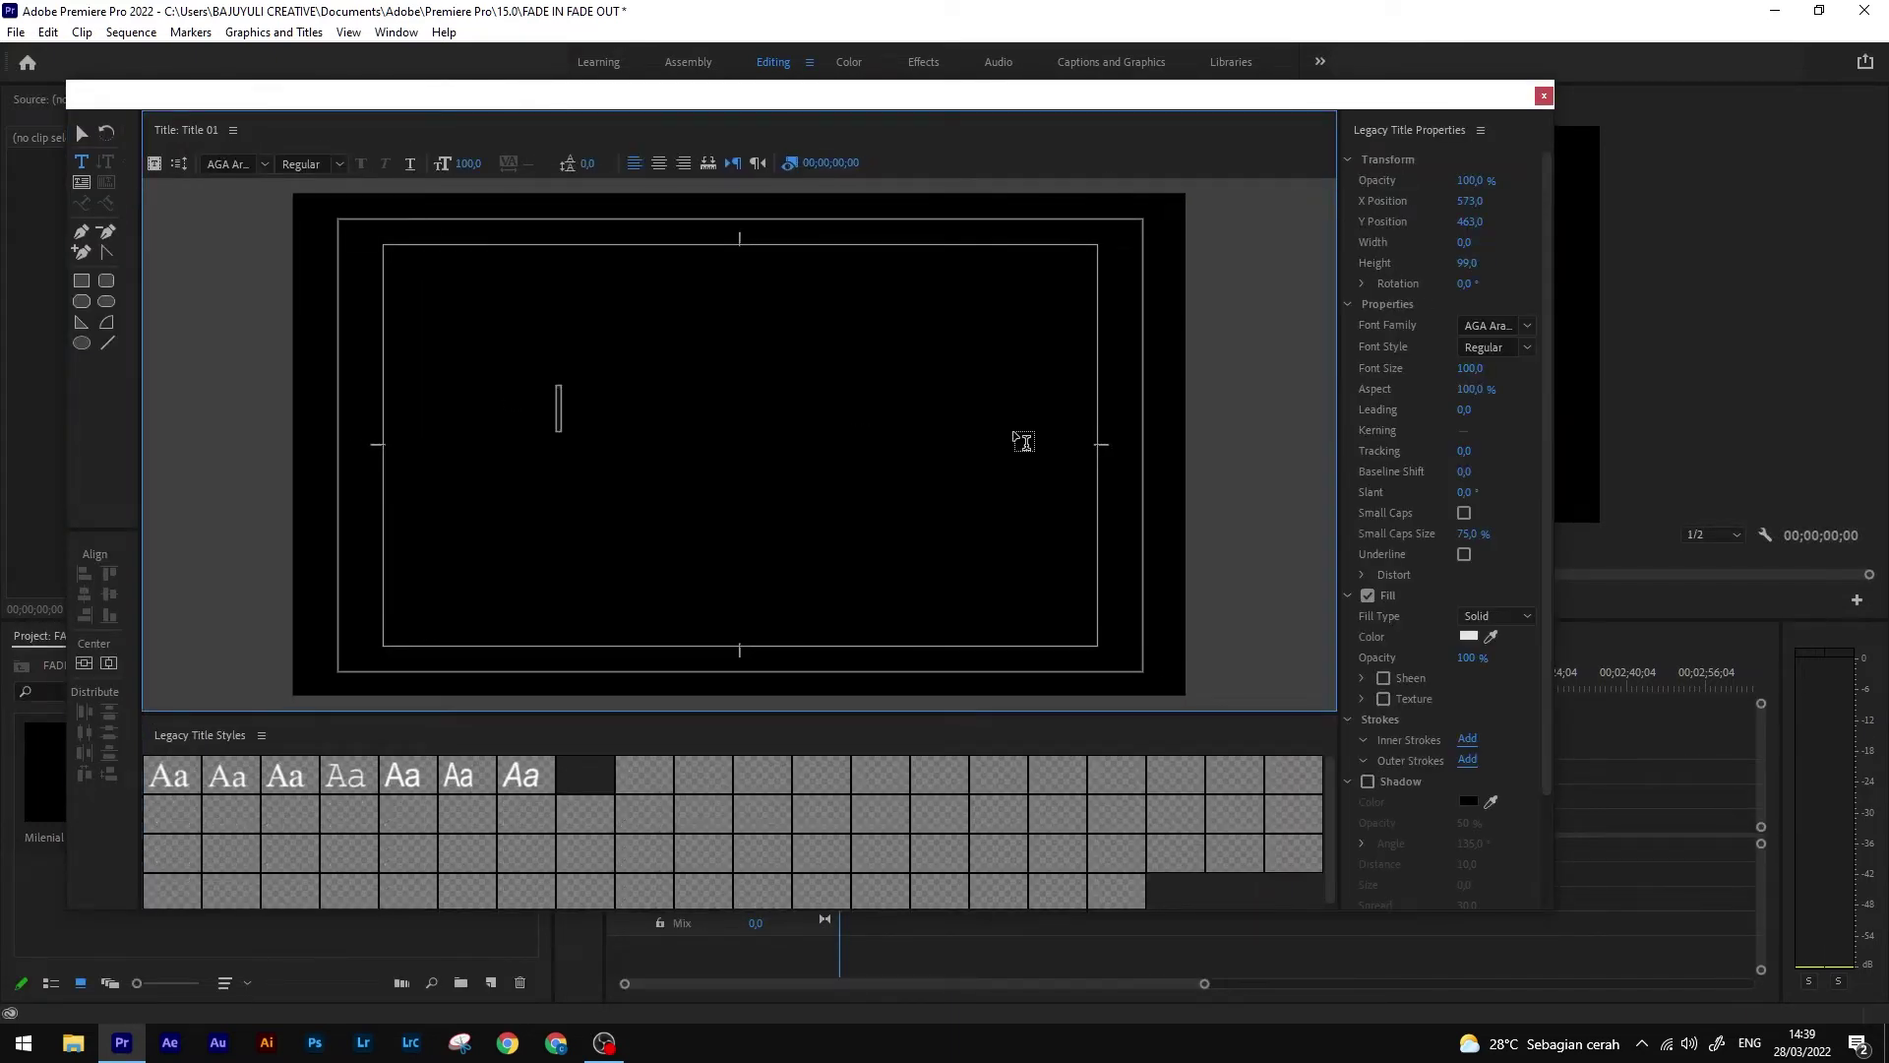
pyautogui.write('FADE IN')
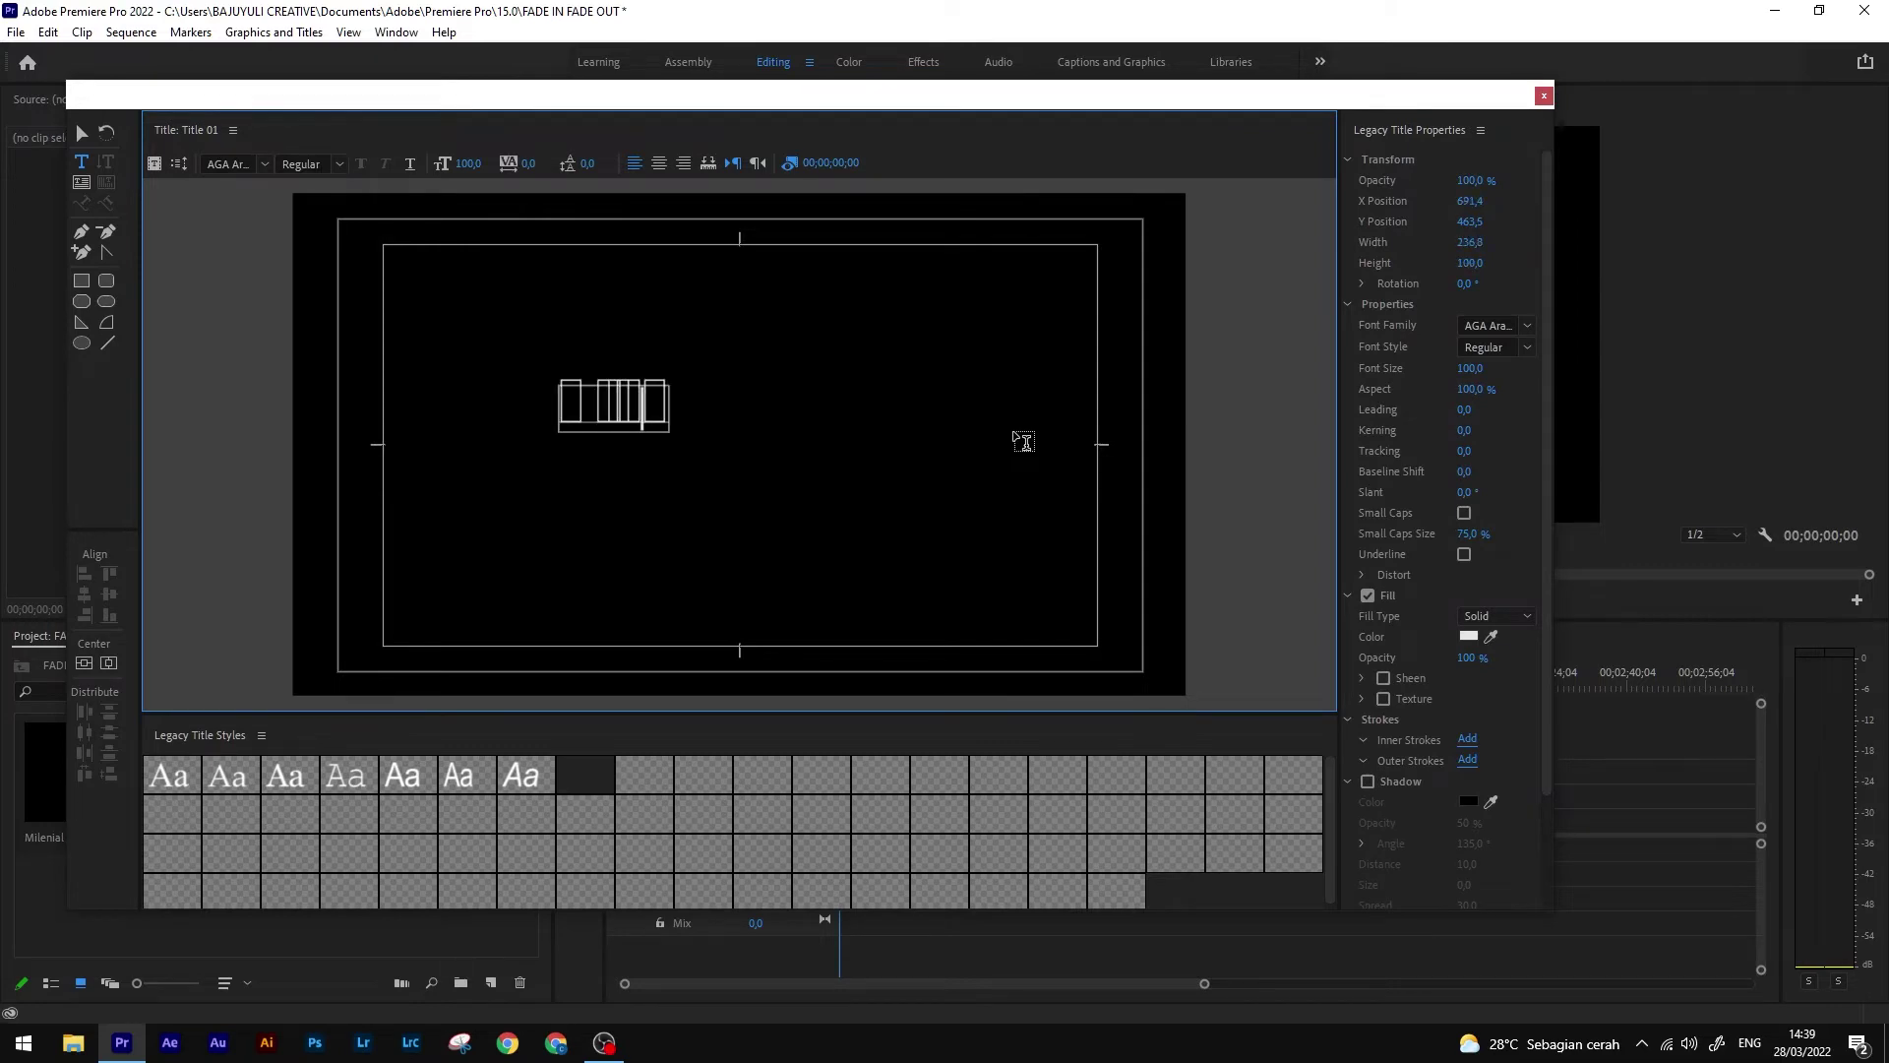
pyautogui.hotkey('ctrl', 'a')
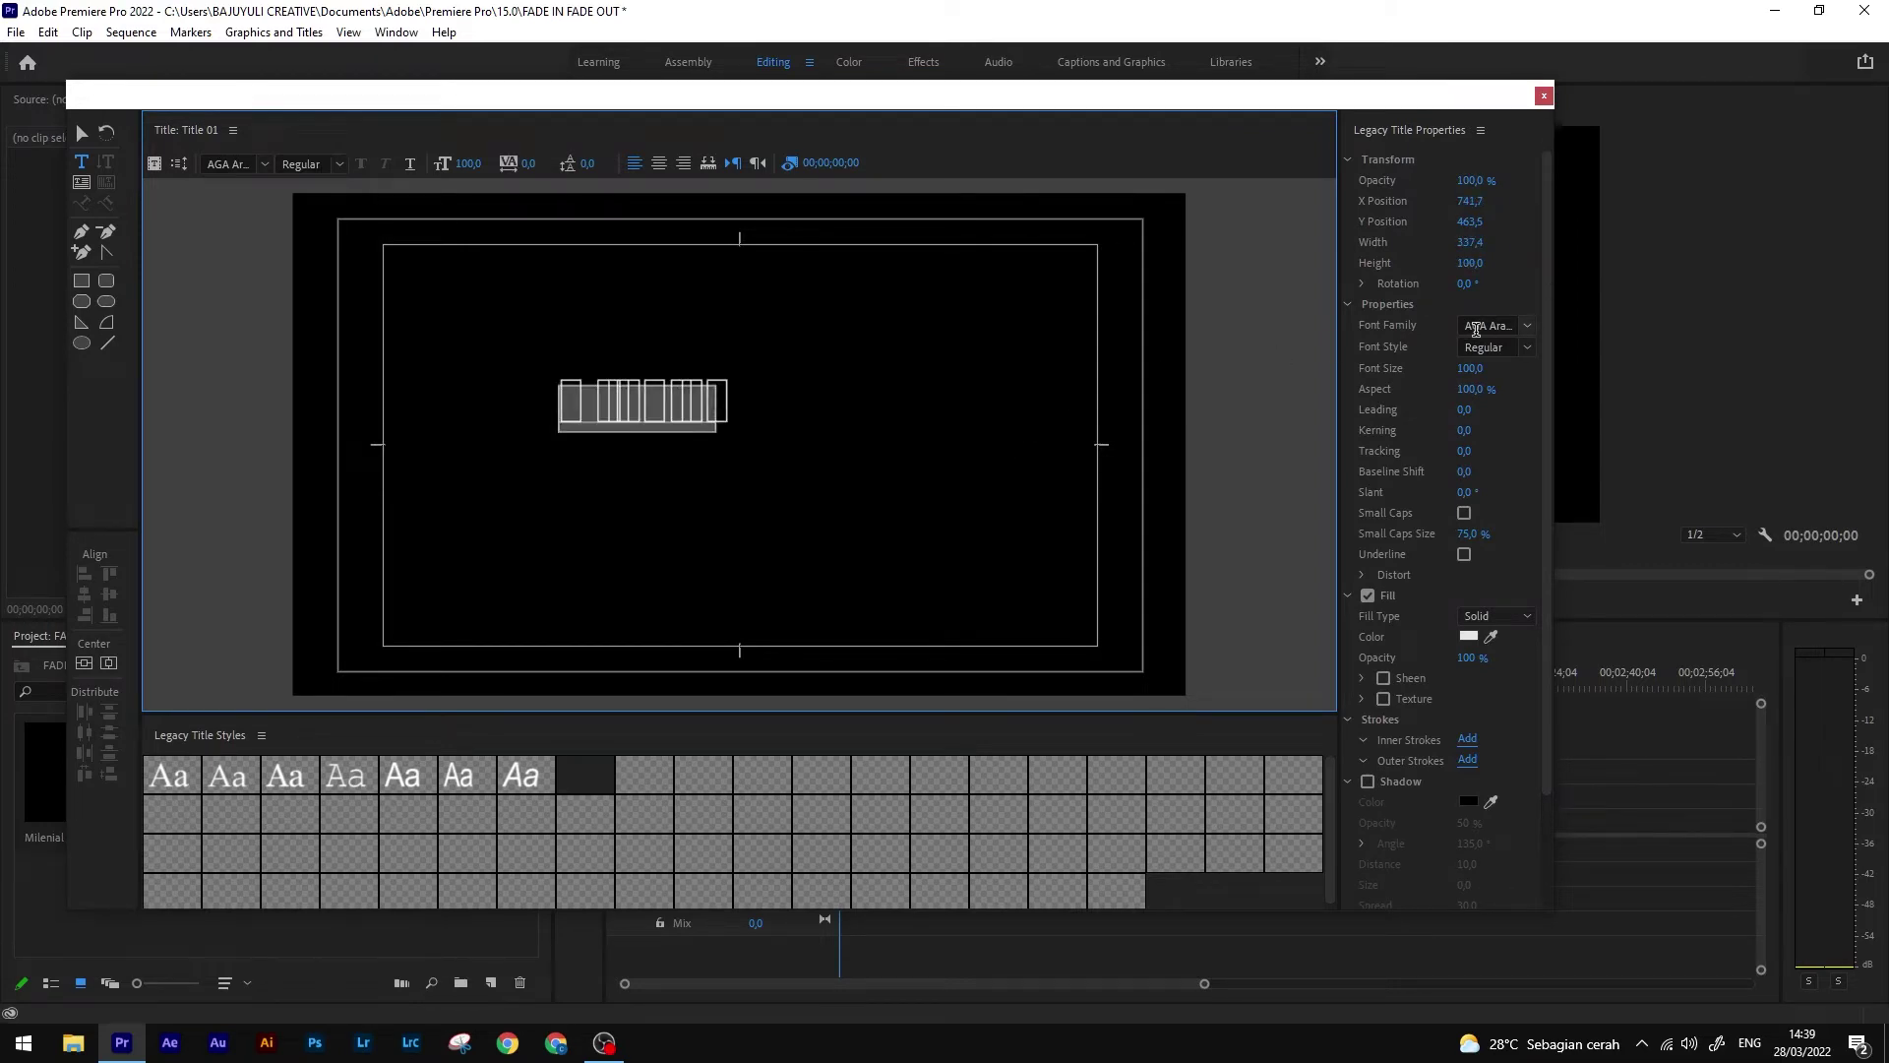
pyautogui.click(1475, 329)
pyautogui.write('Intrepid')
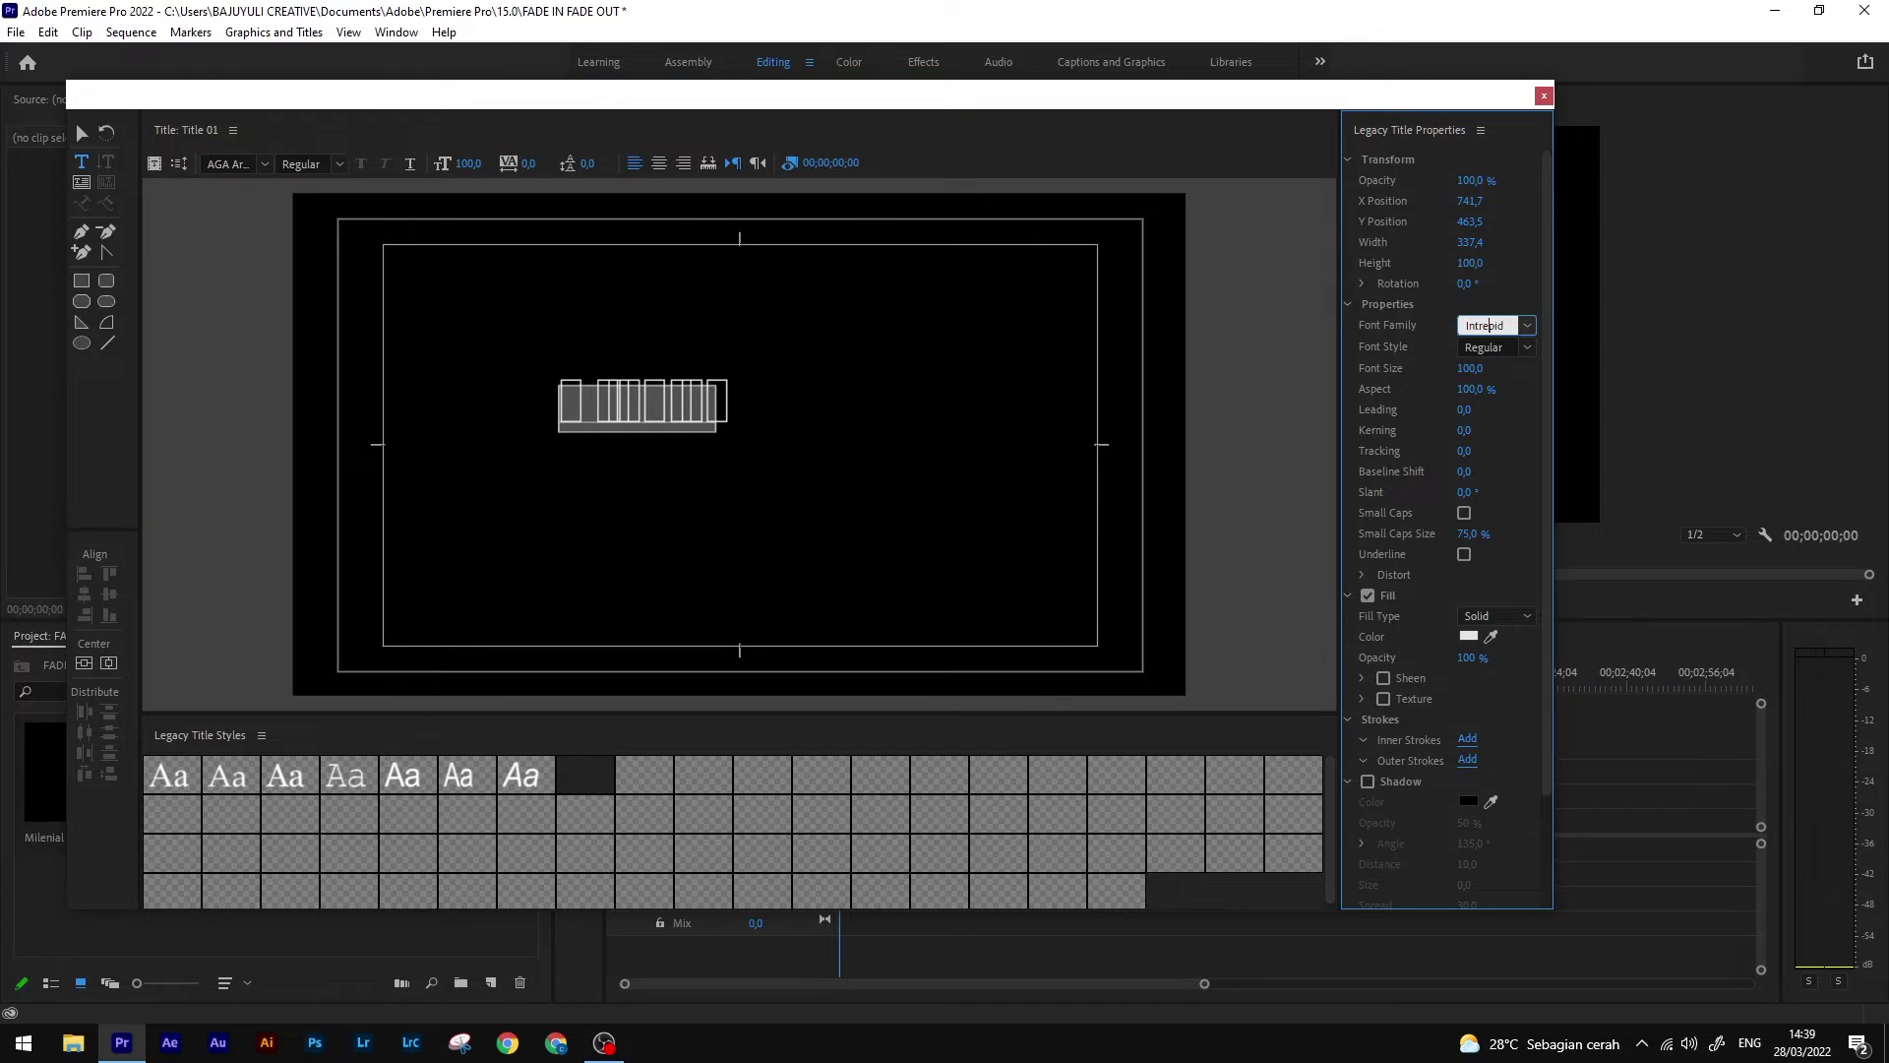
pyautogui.press('Return')
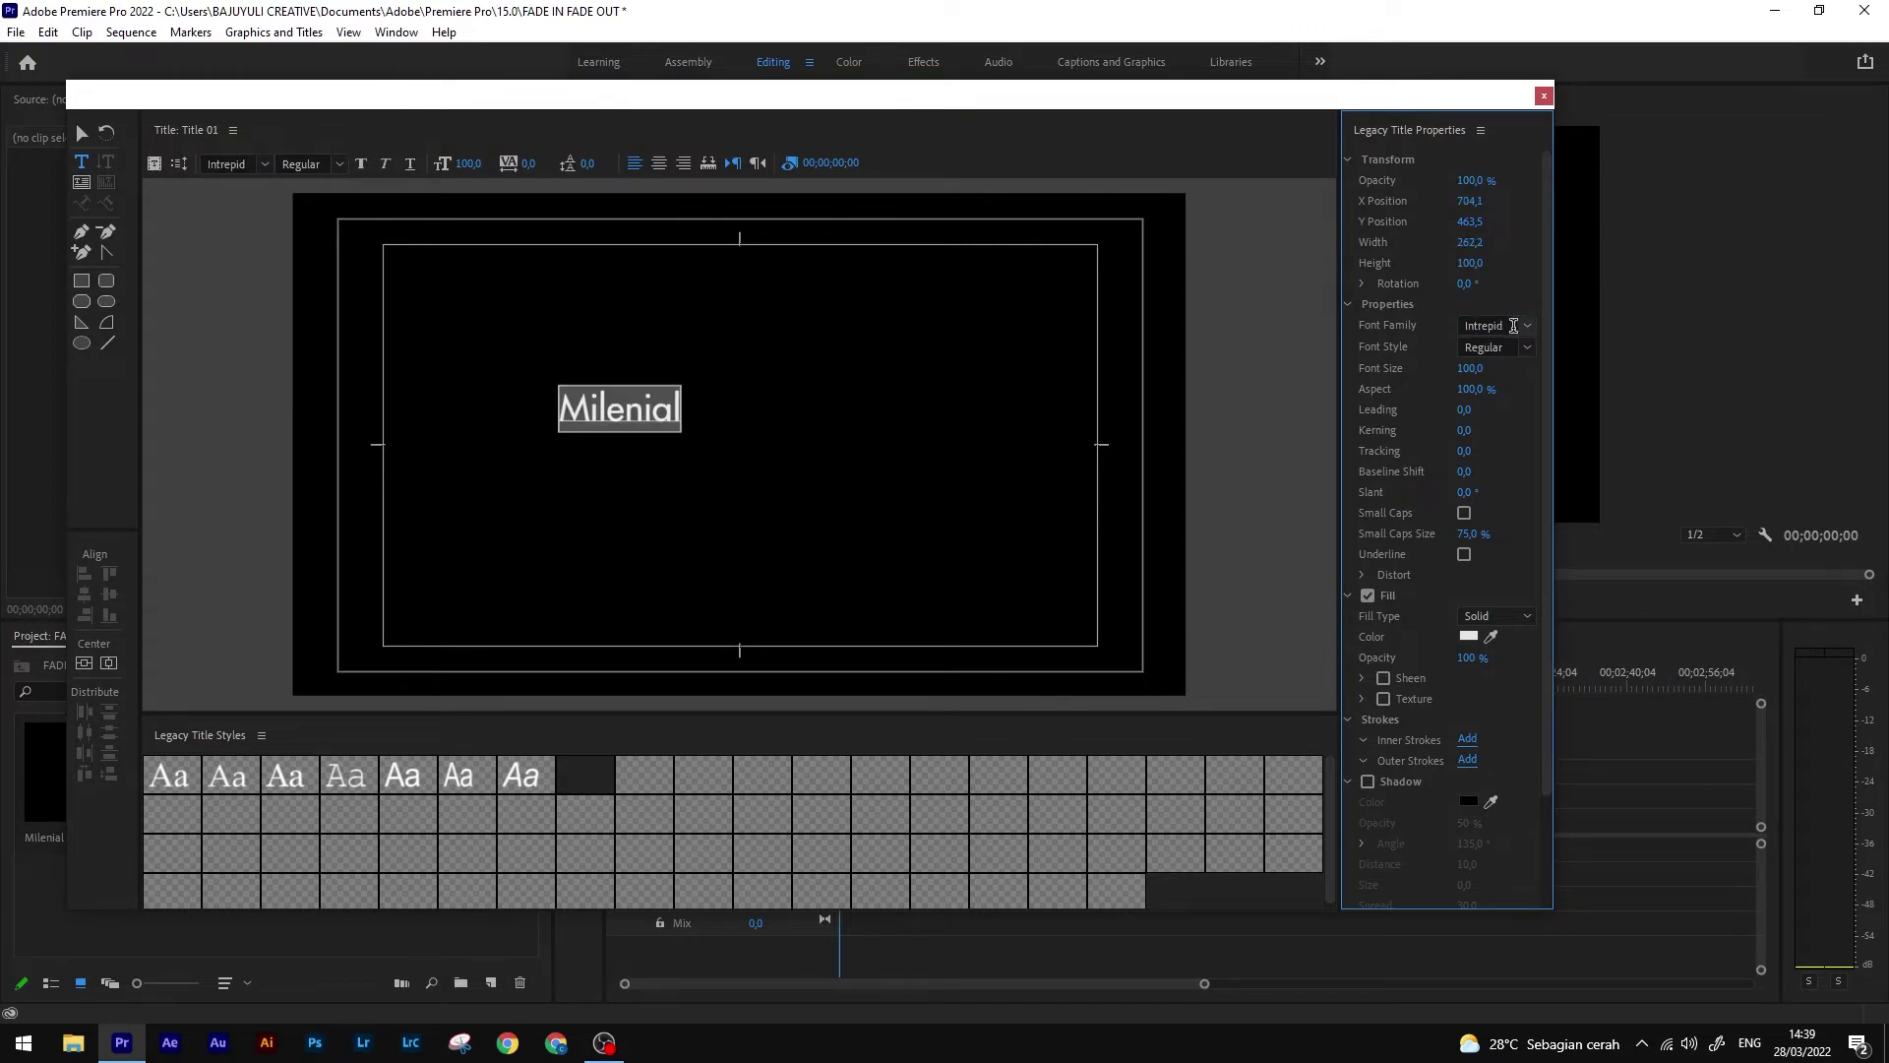
pyautogui.click(1533, 324)
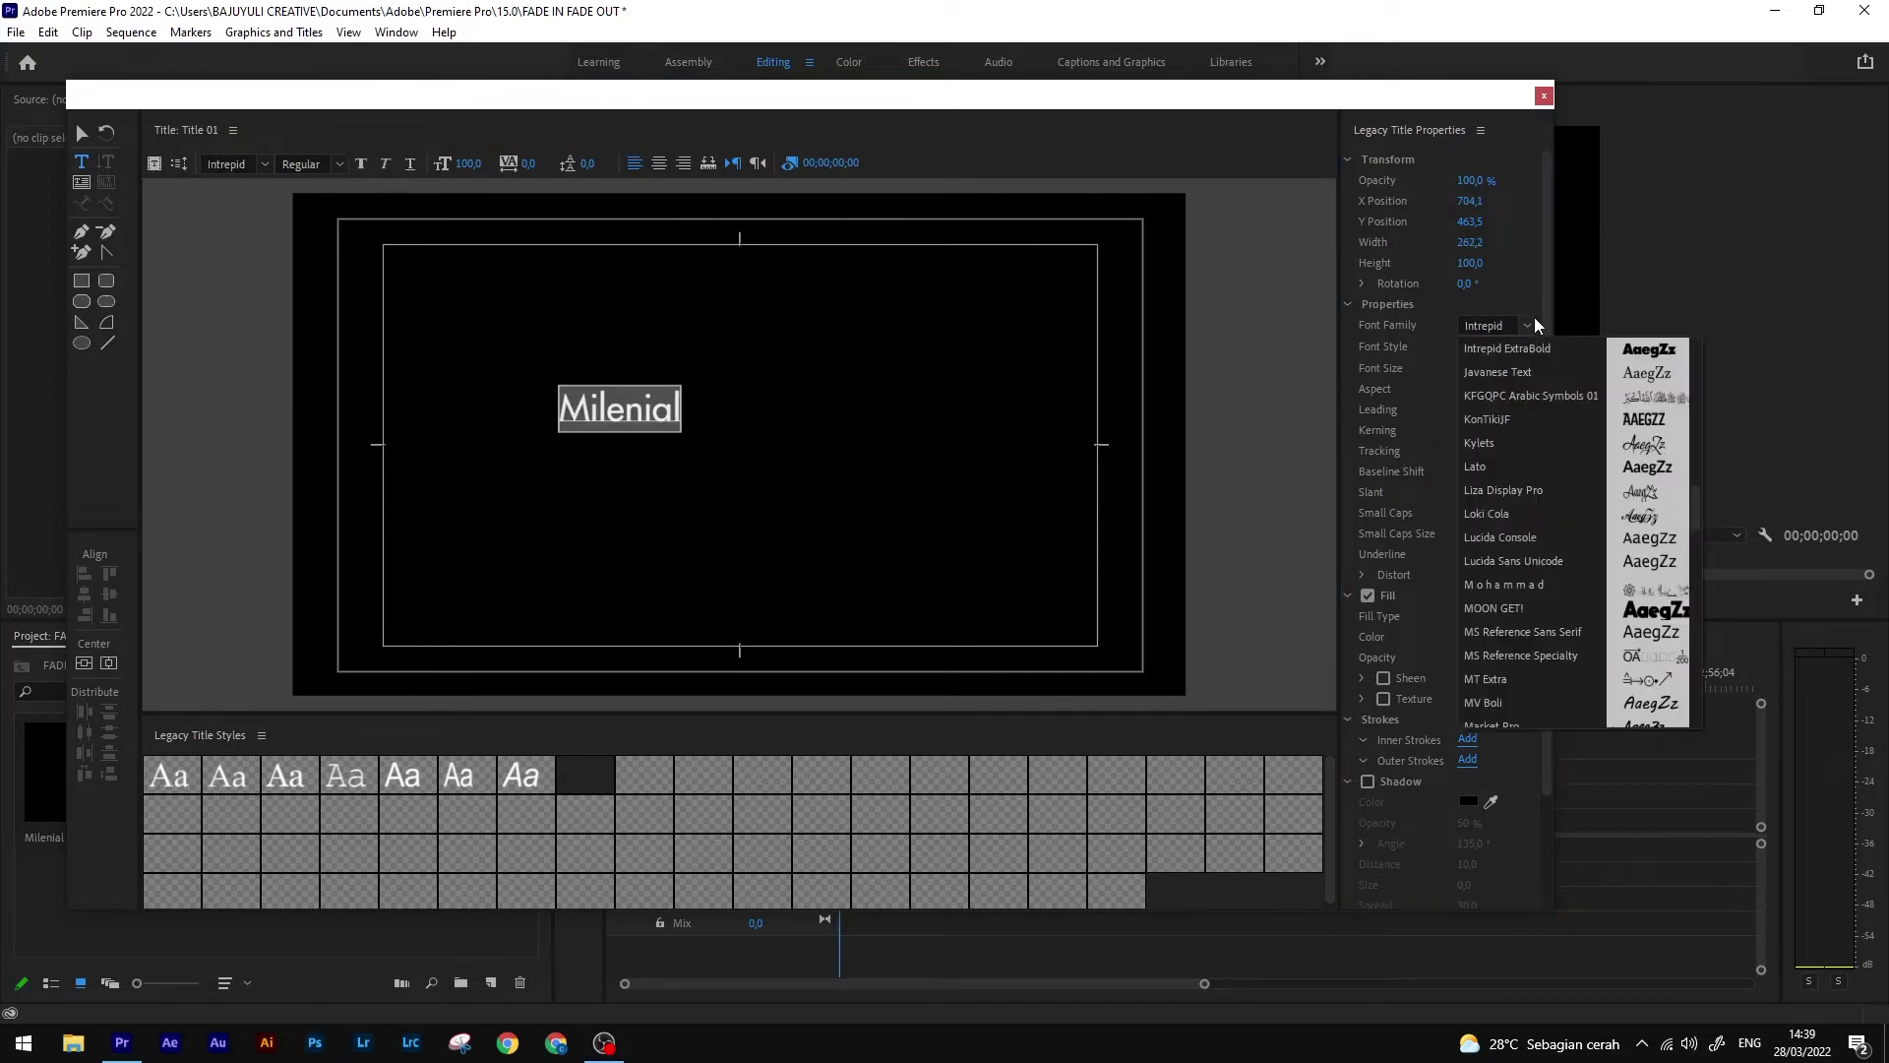
pyautogui.click(1533, 349)
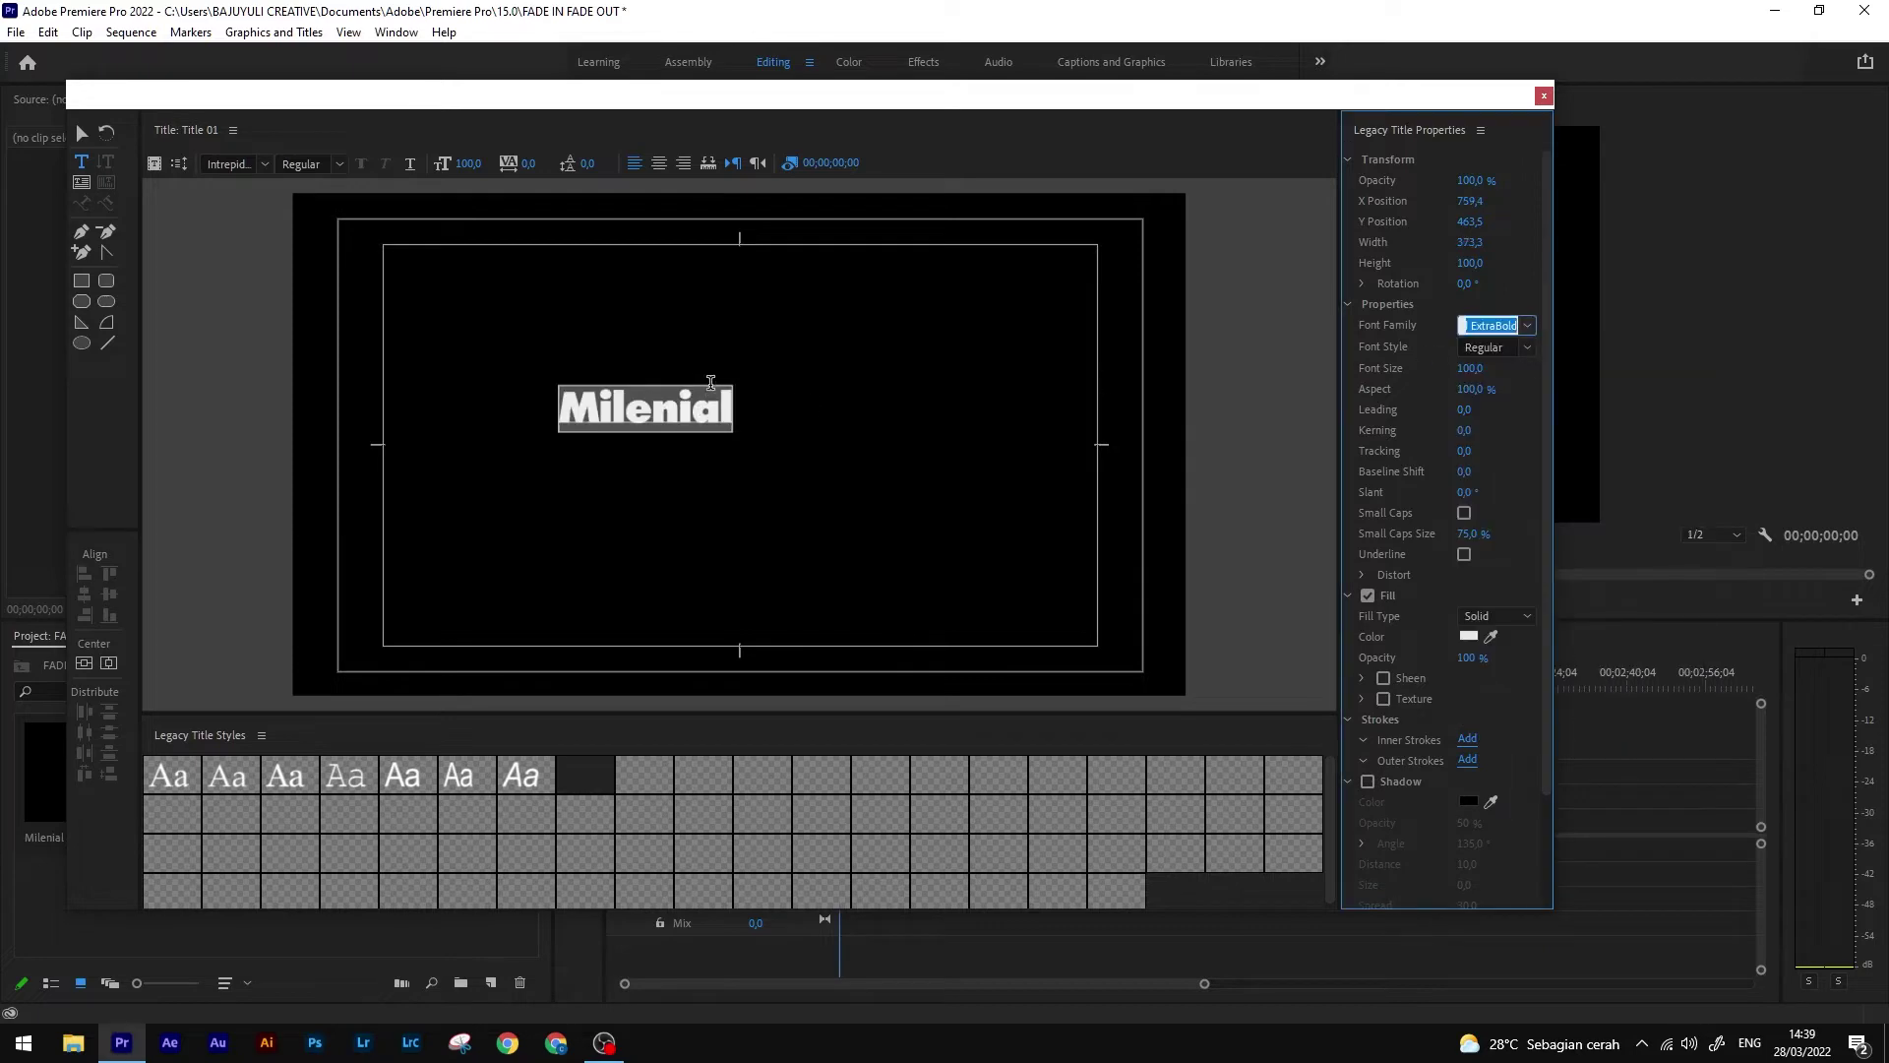
# Enlarge the Milenial text to size 175 and centre it horizontally and vertically
pyautogui.click(81, 133)
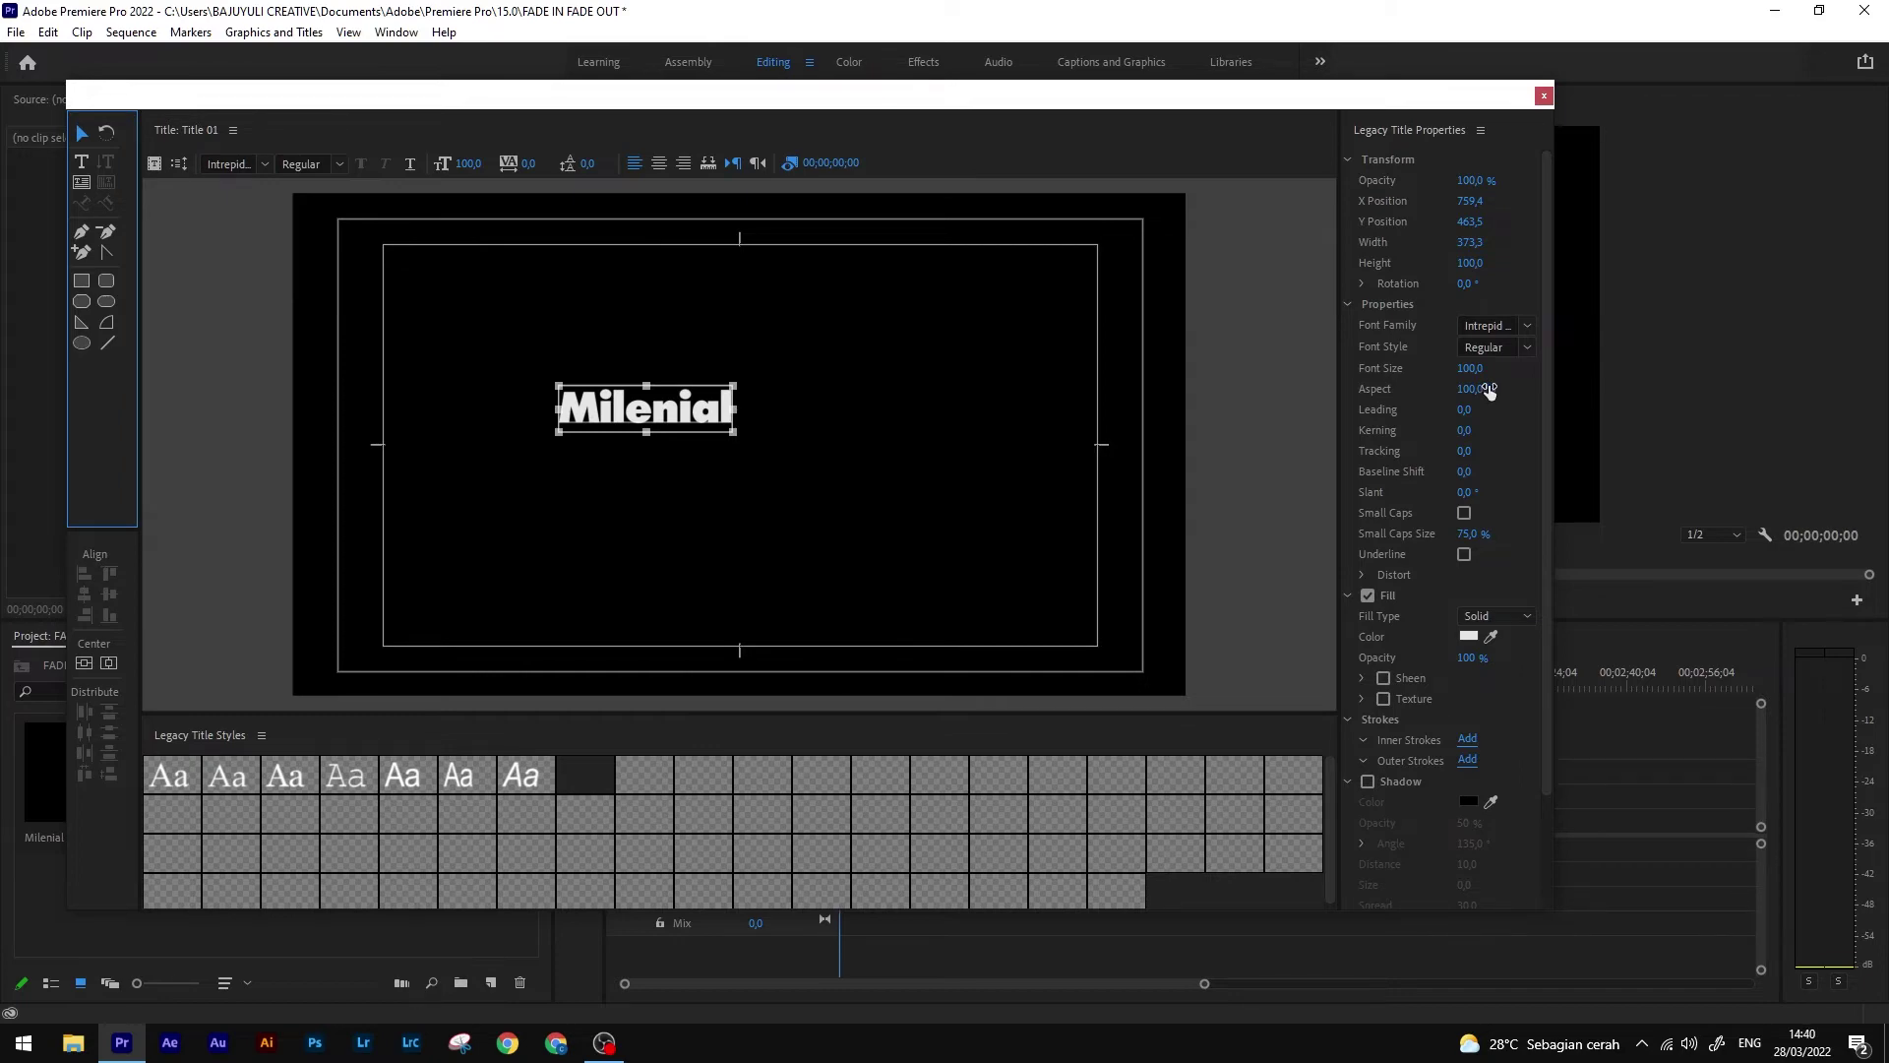
pyautogui.moveTo(1468, 370); pyautogui.dragTo(1542, 370)
pyautogui.click(110, 663)
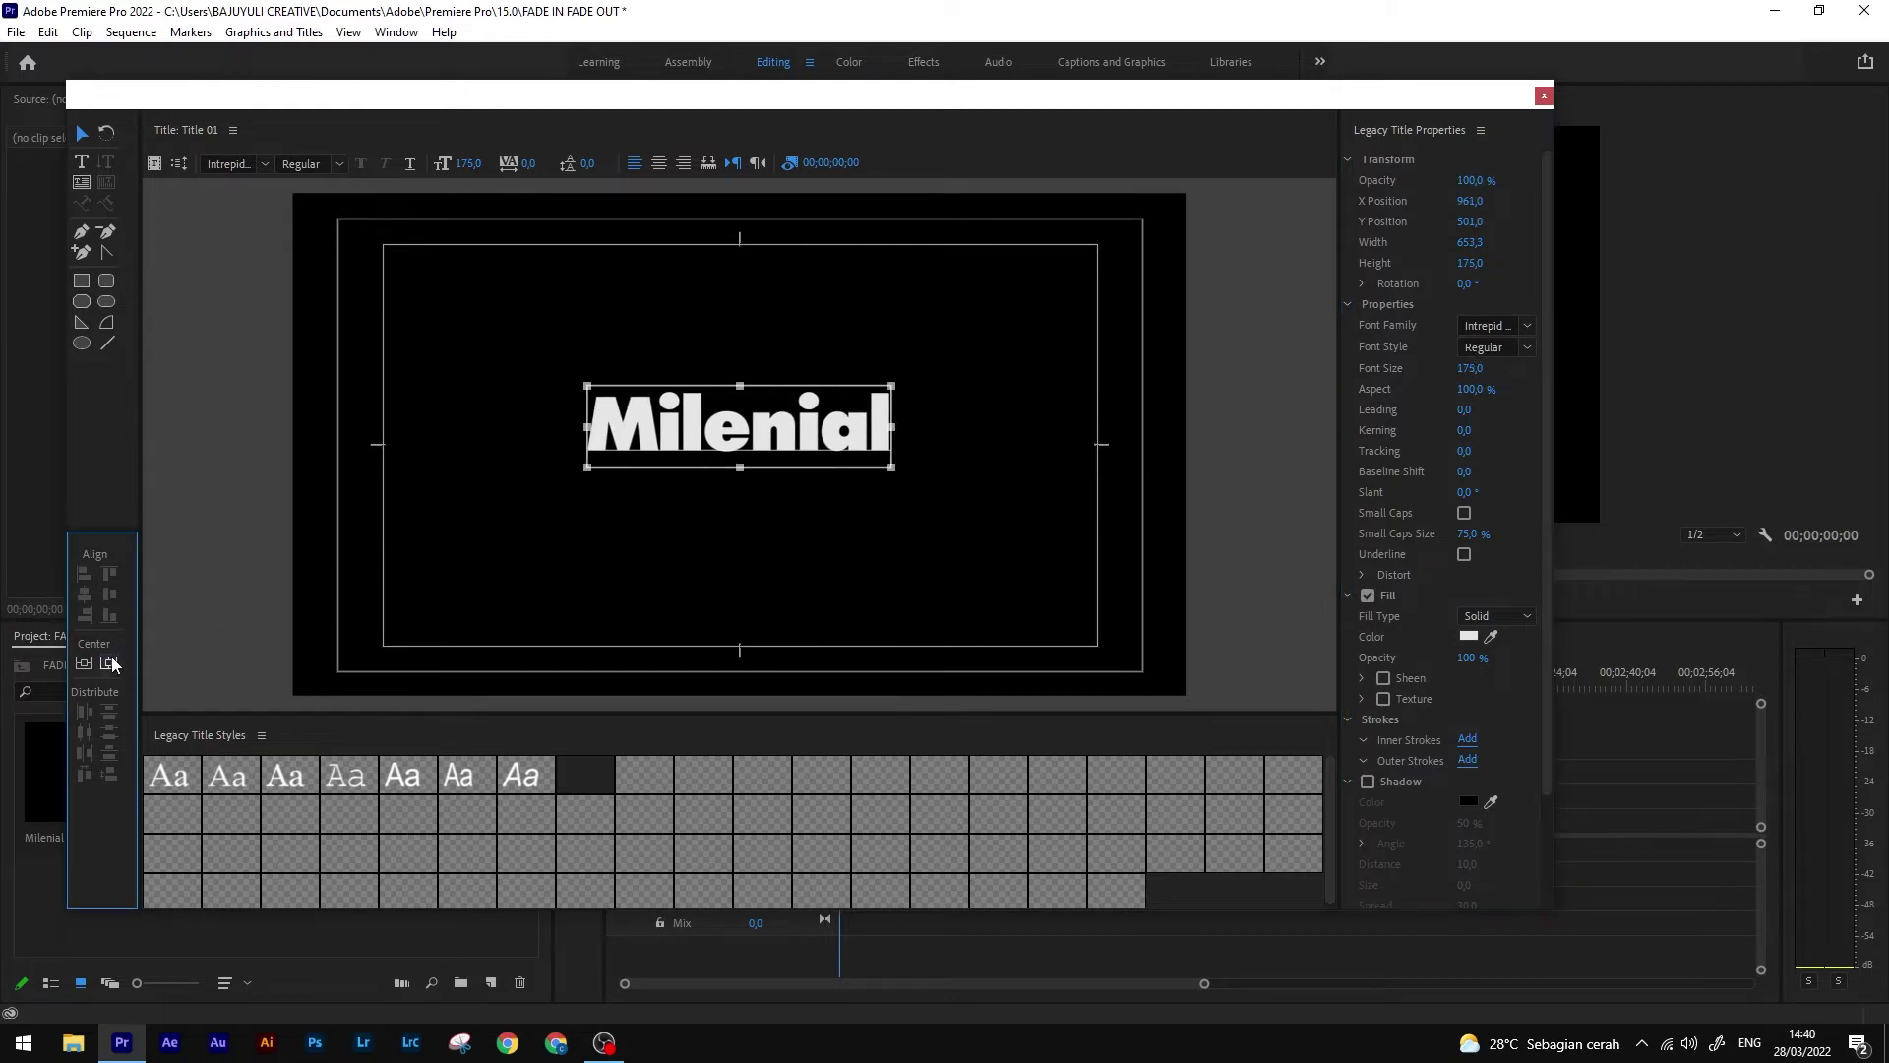
pyautogui.click(85, 663)
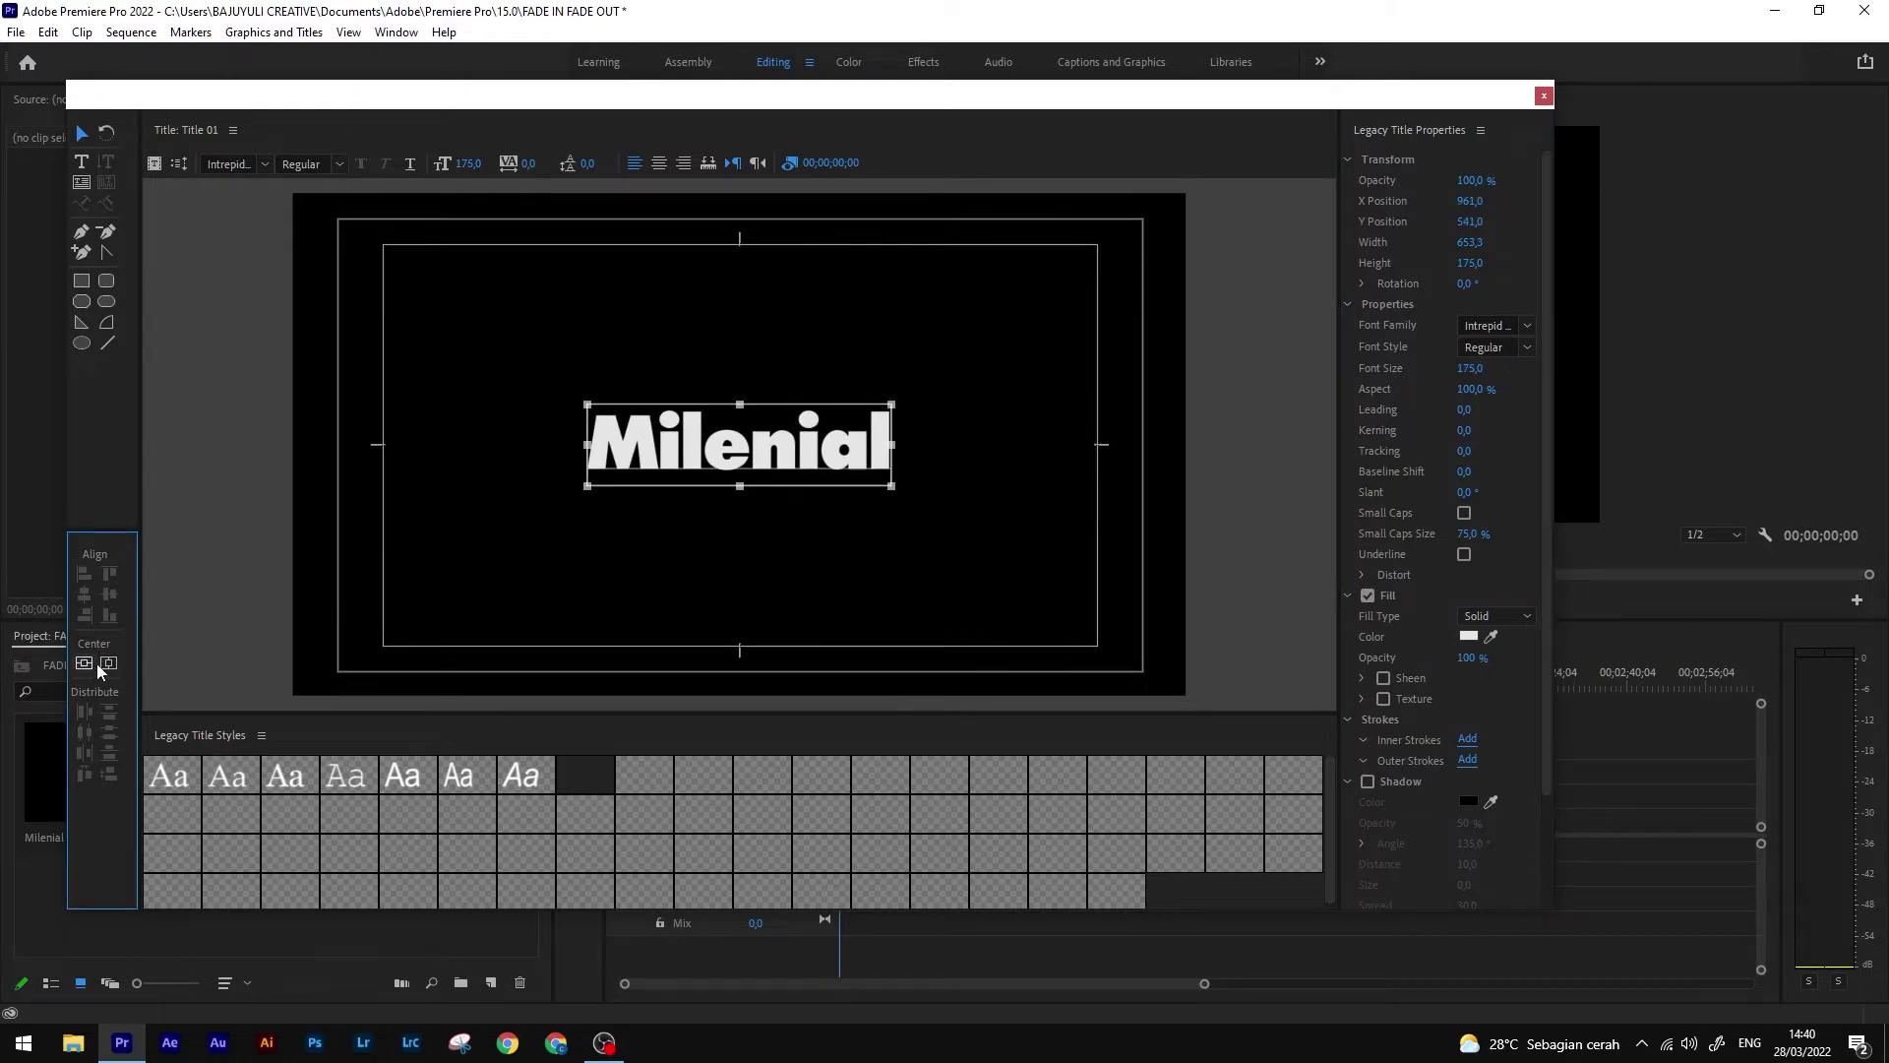
pyautogui.click(1252, 393)
# Put Title 01 on V1 of Milenial and give it a four-point rectangle opacity mask
pyautogui.click(1544, 95)
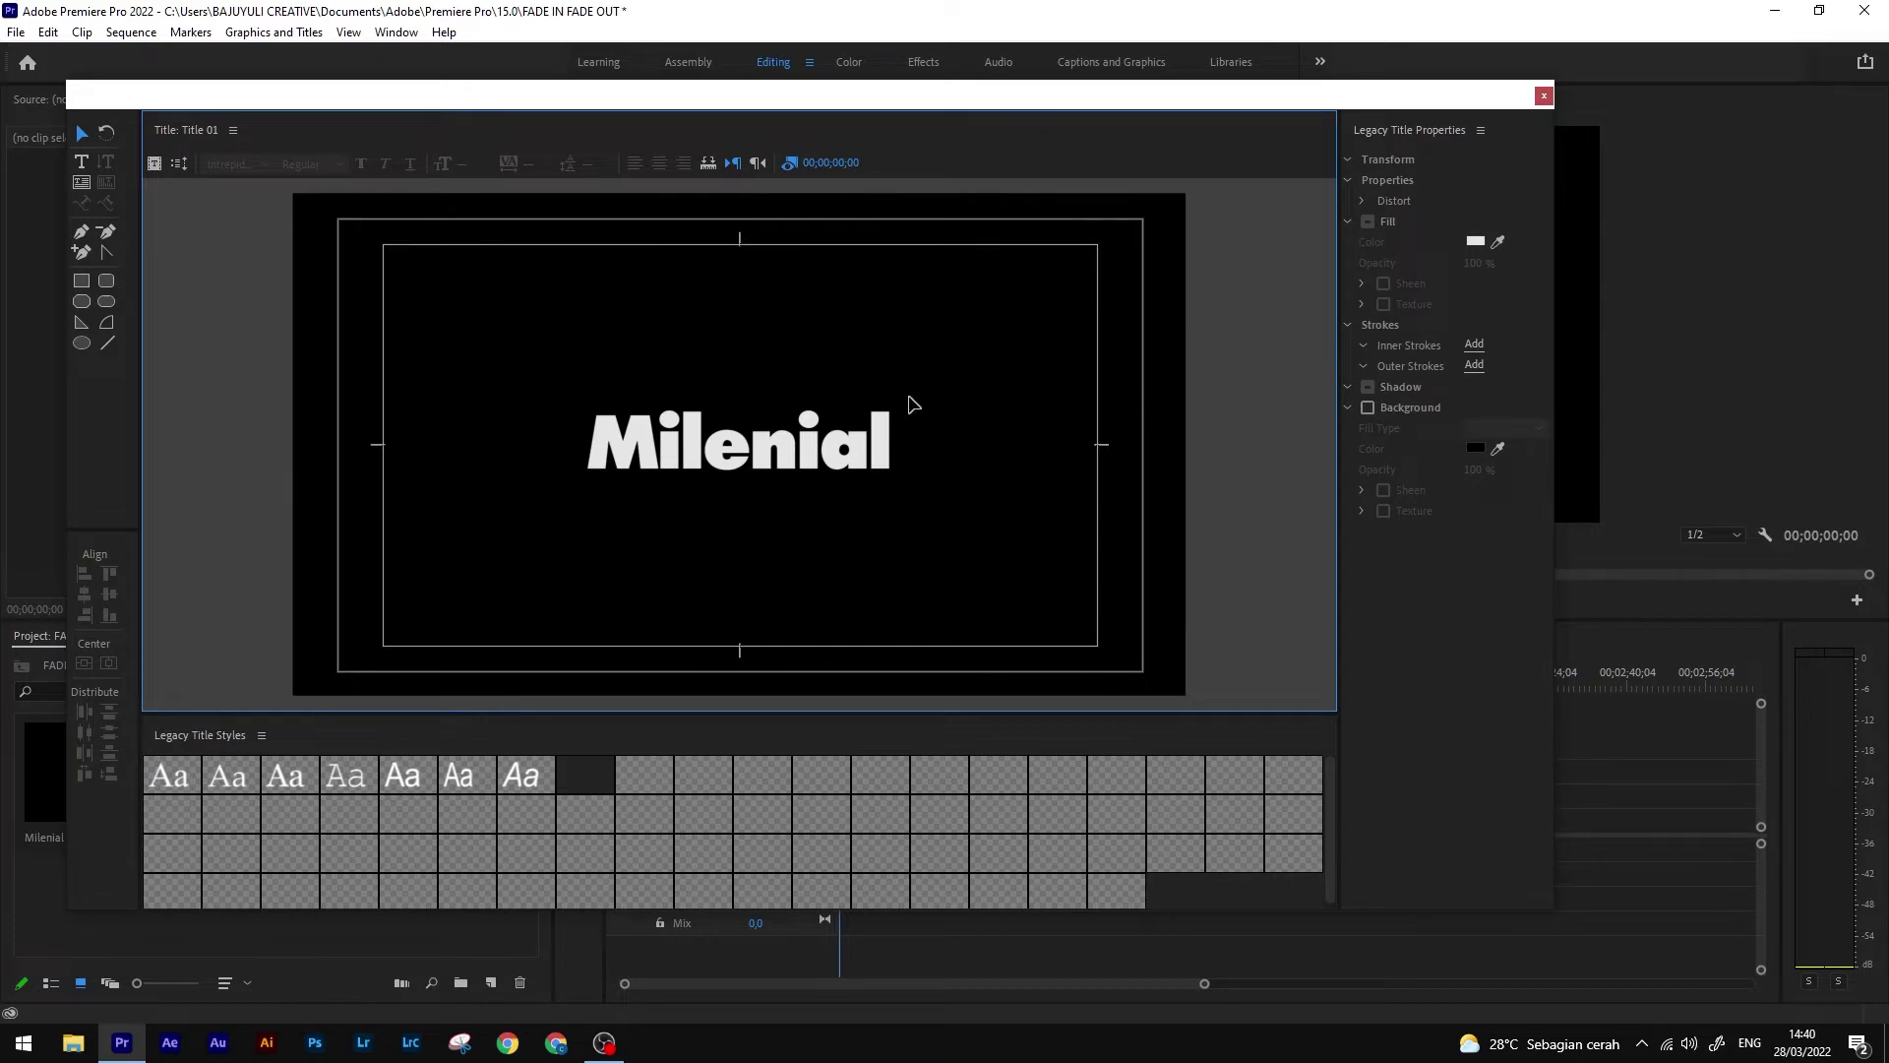
pyautogui.moveTo(328, 789); pyautogui.dragTo(846, 823)
pyautogui.moveTo(1199, 983); pyautogui.dragTo(1011, 989)
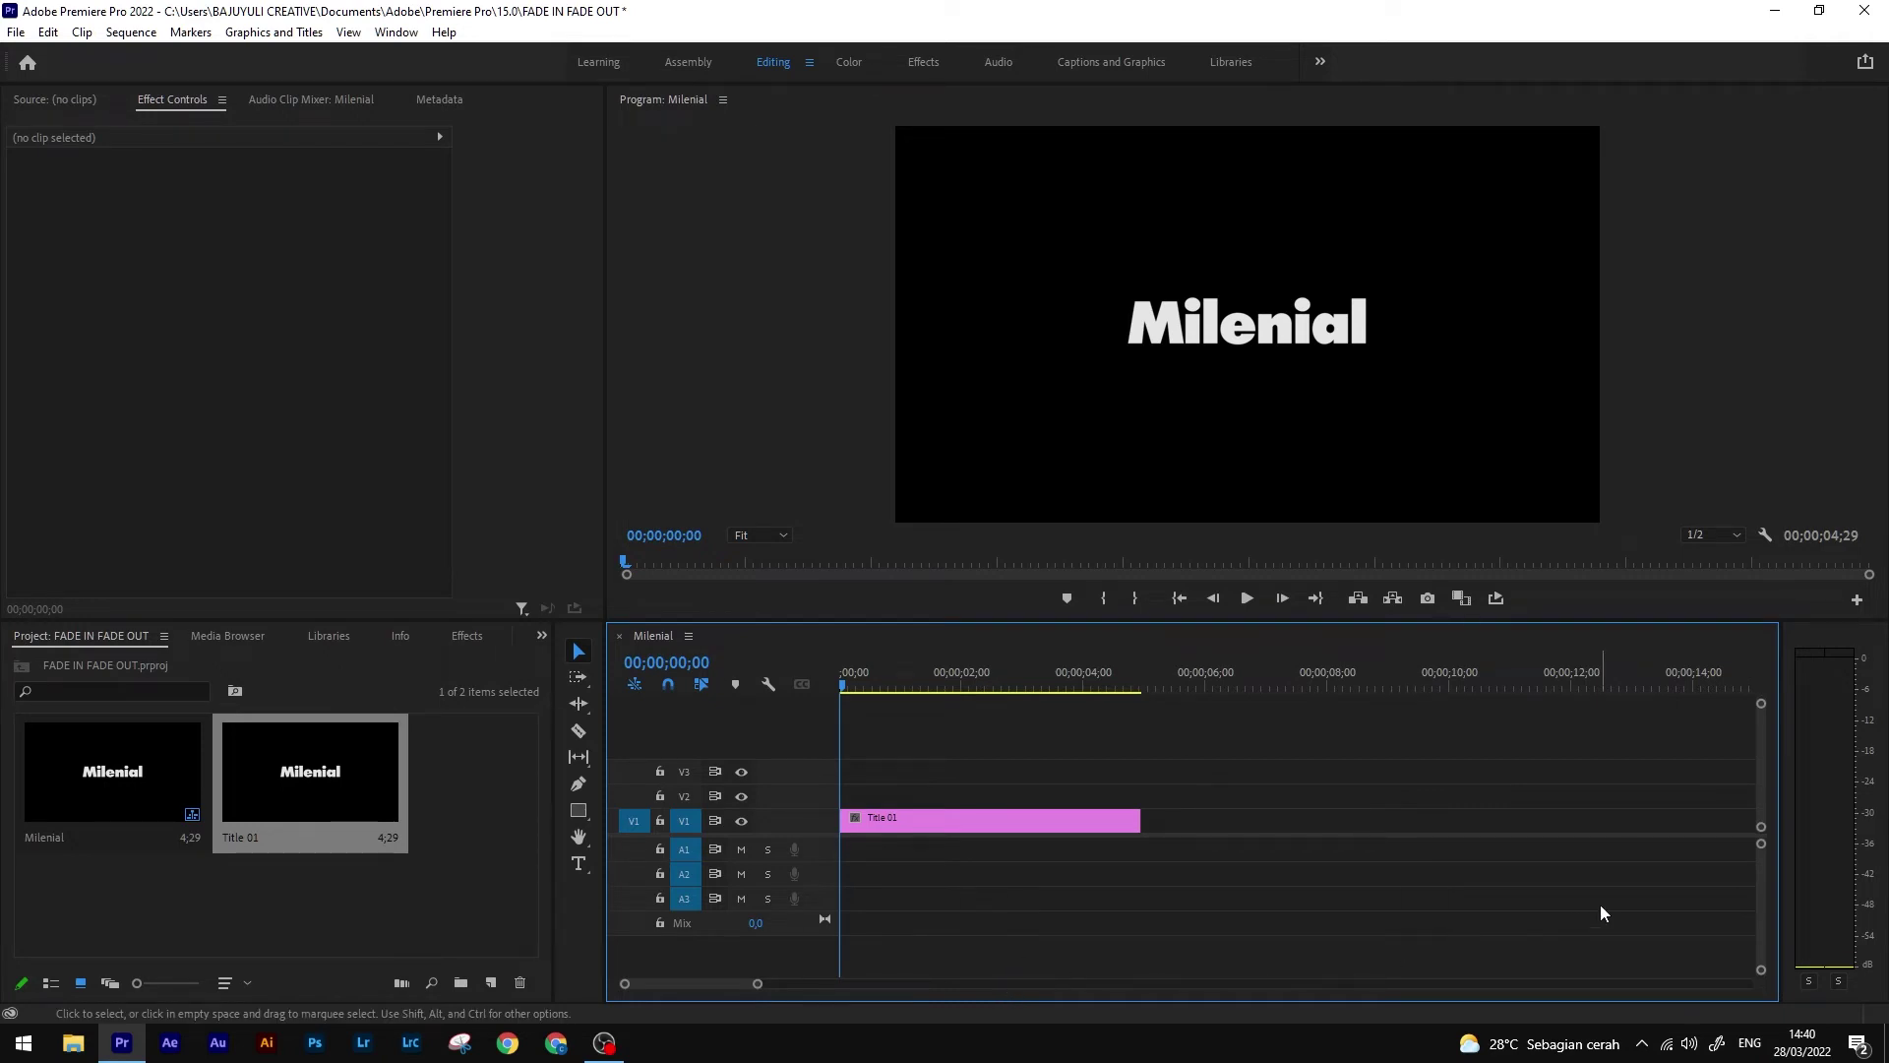
pyautogui.click(1054, 823)
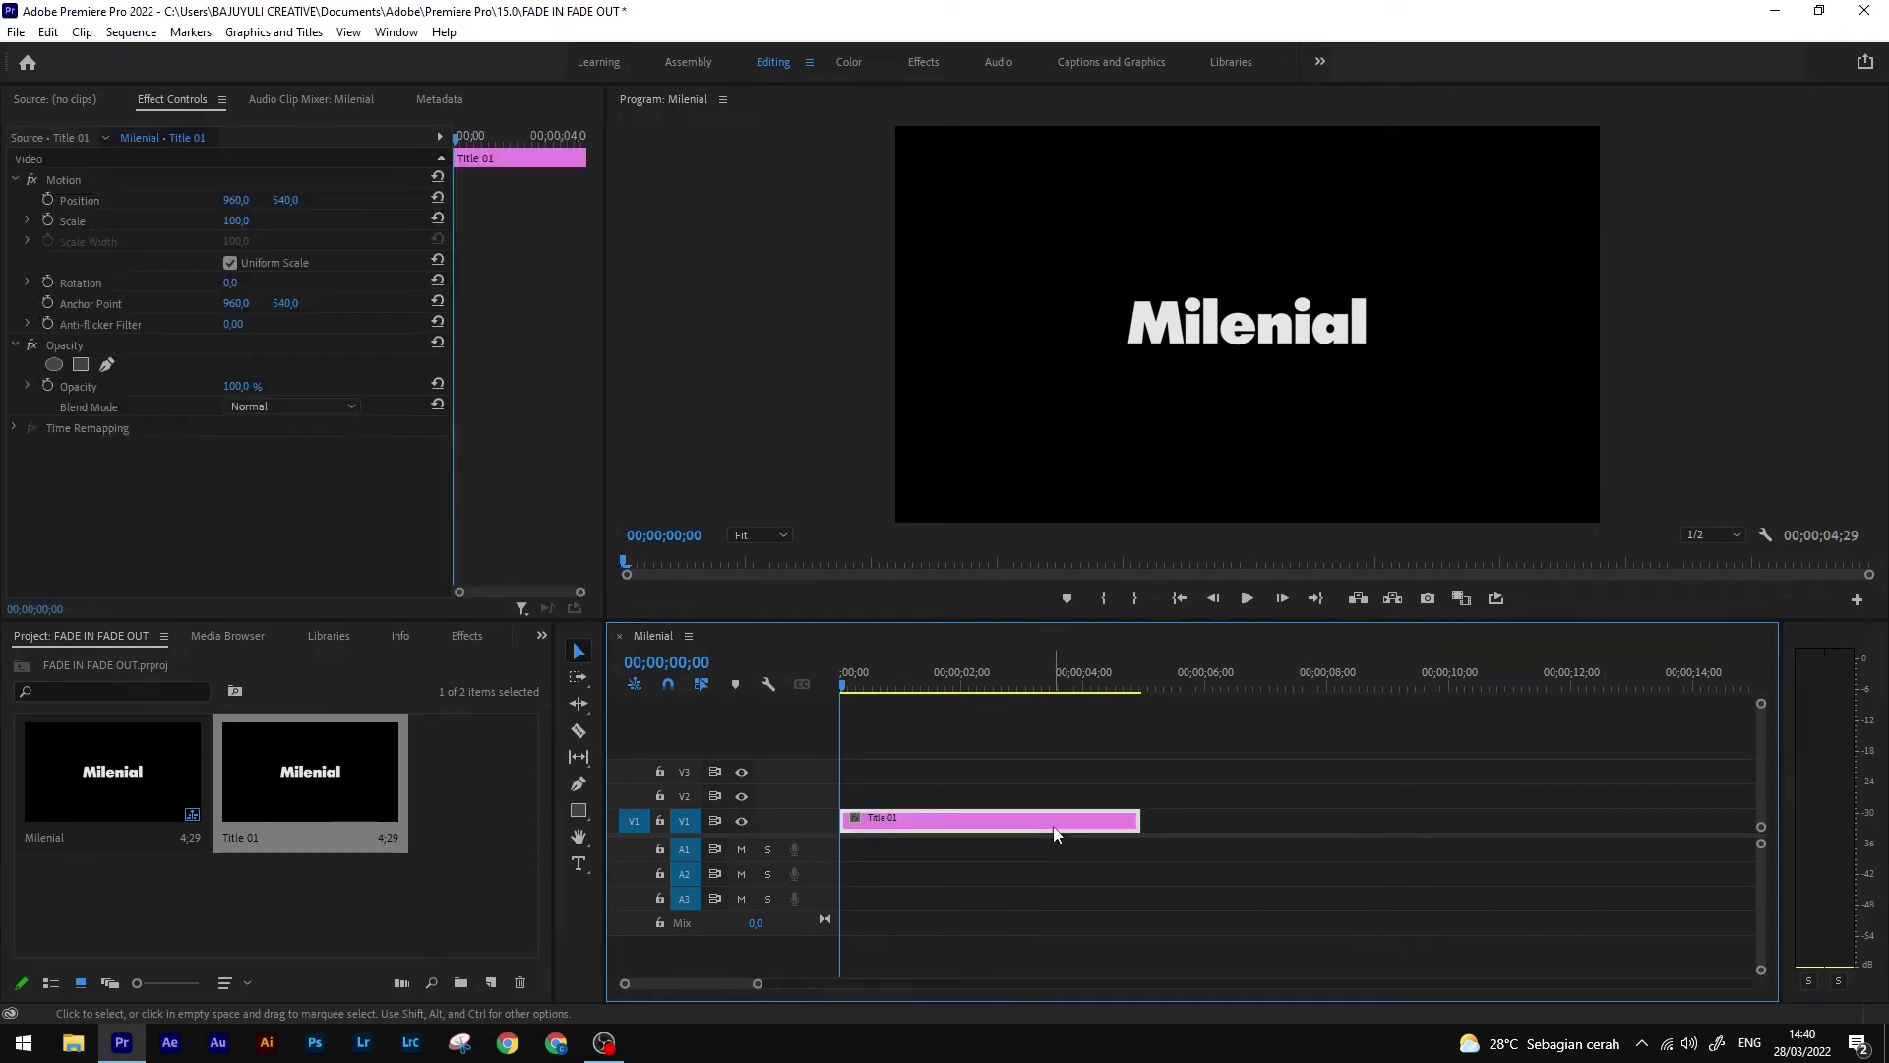
pyautogui.click(81, 364)
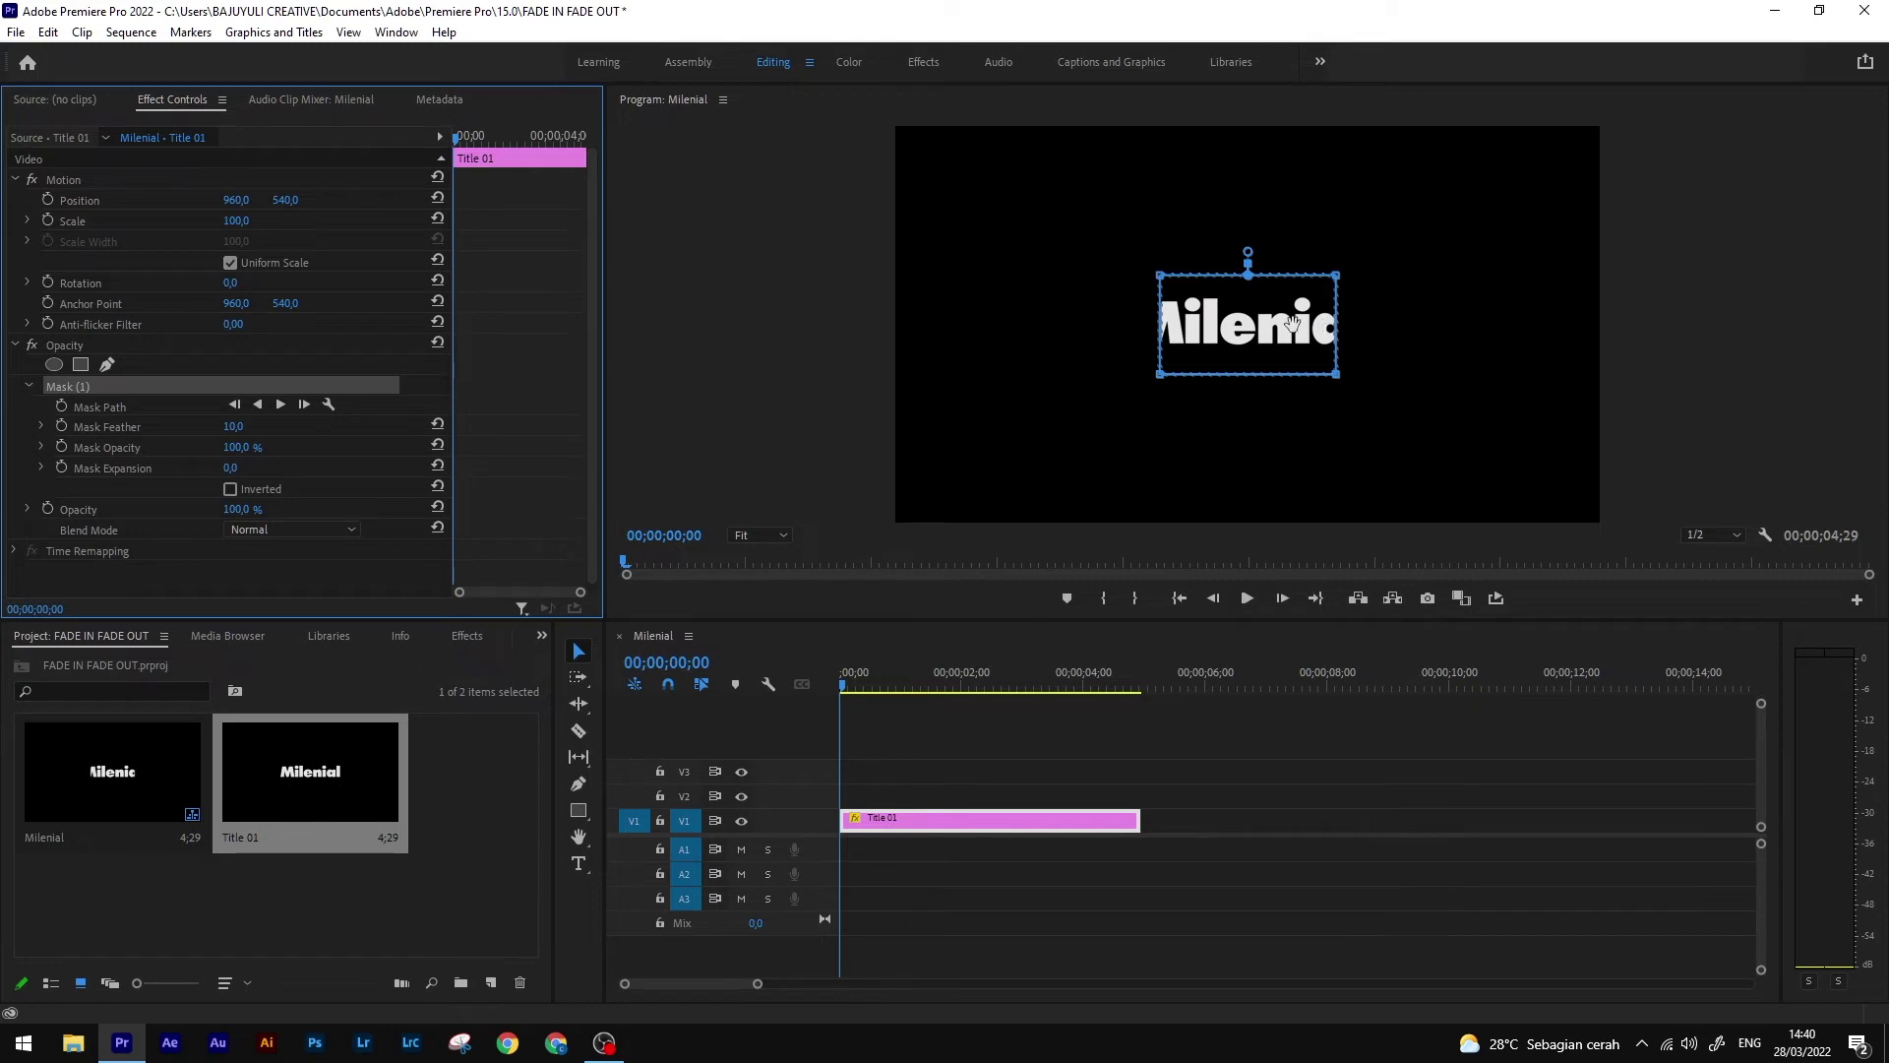
# Skew the mask into a slanted box left of the text and keyframe Mask Path at 00;00;00;00
pyautogui.moveTo(1291, 321); pyautogui.dragTo(877, 315)
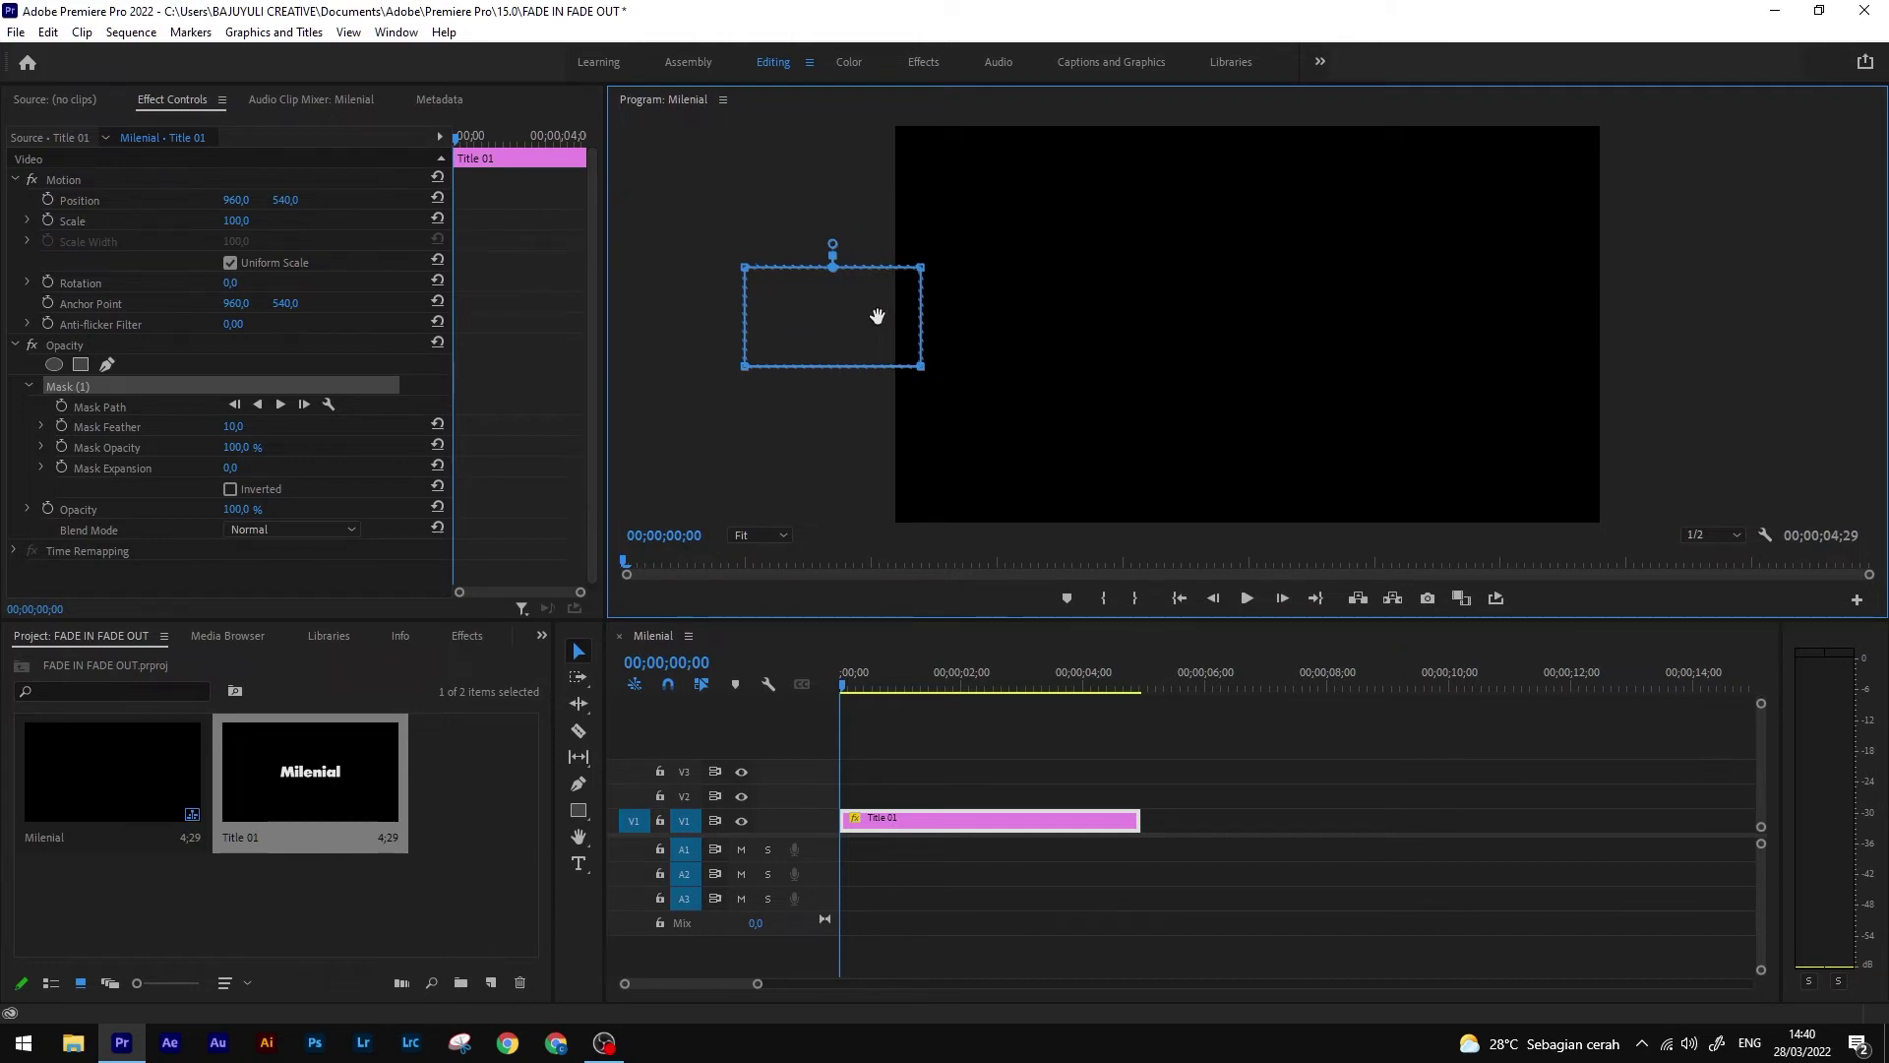
pyautogui.moveTo(920, 267); pyautogui.dragTo(943, 187)
pyautogui.moveTo(920, 366); pyautogui.dragTo(939, 402)
pyautogui.moveTo(750, 379); pyautogui.dragTo(720, 432)
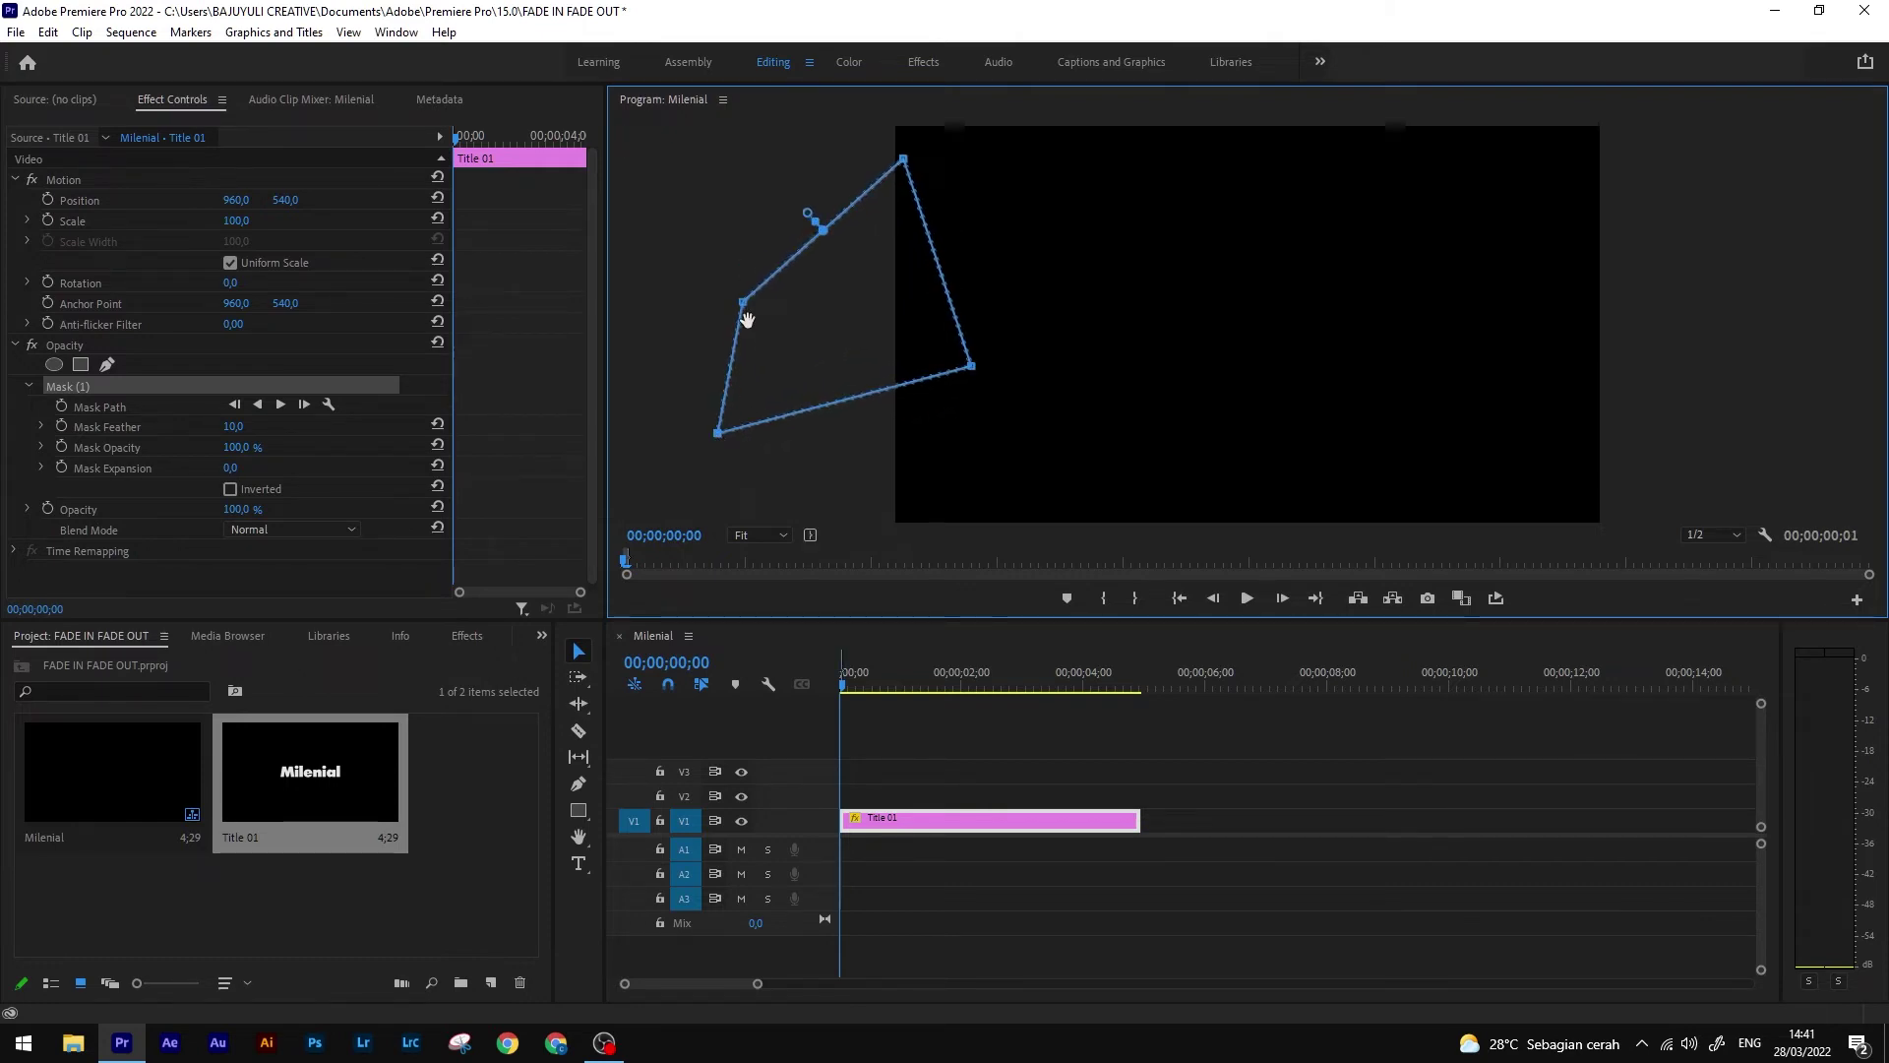
pyautogui.moveTo(742, 311); pyautogui.dragTo(711, 239)
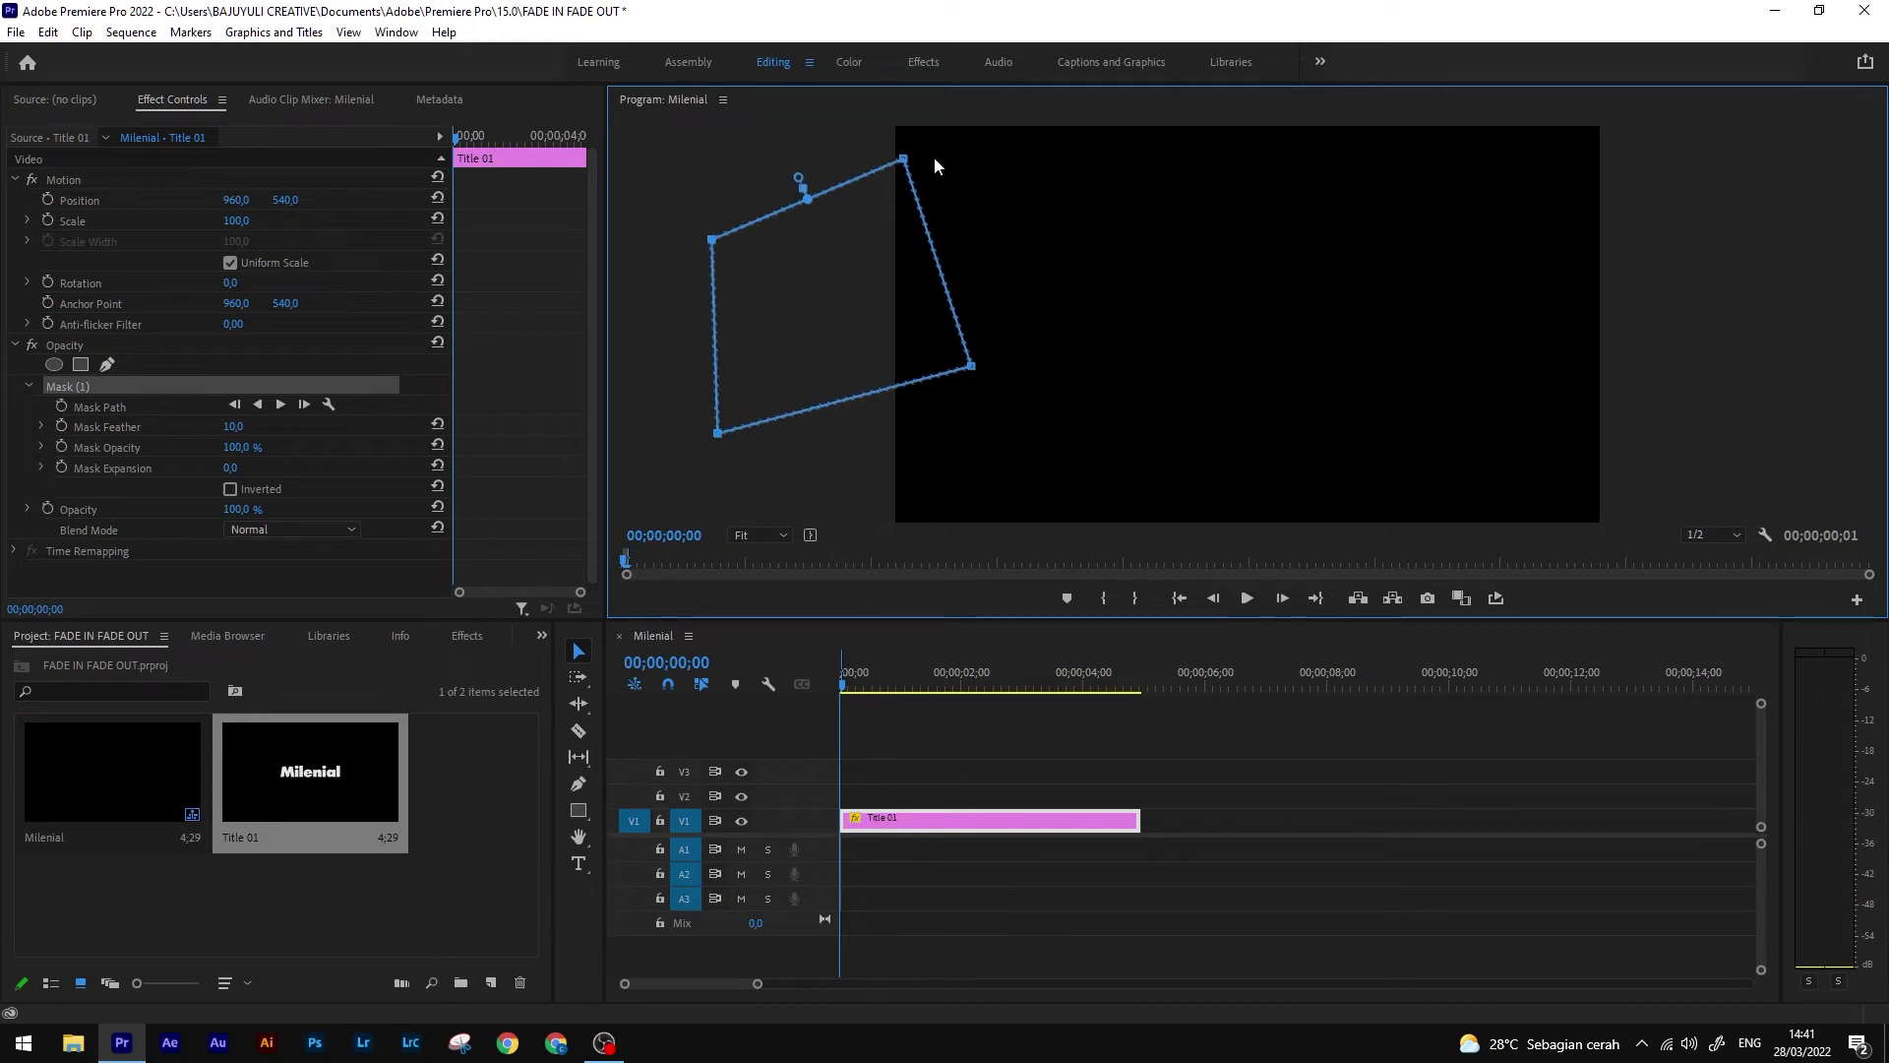
pyautogui.moveTo(925, 155); pyautogui.dragTo(880, 128)
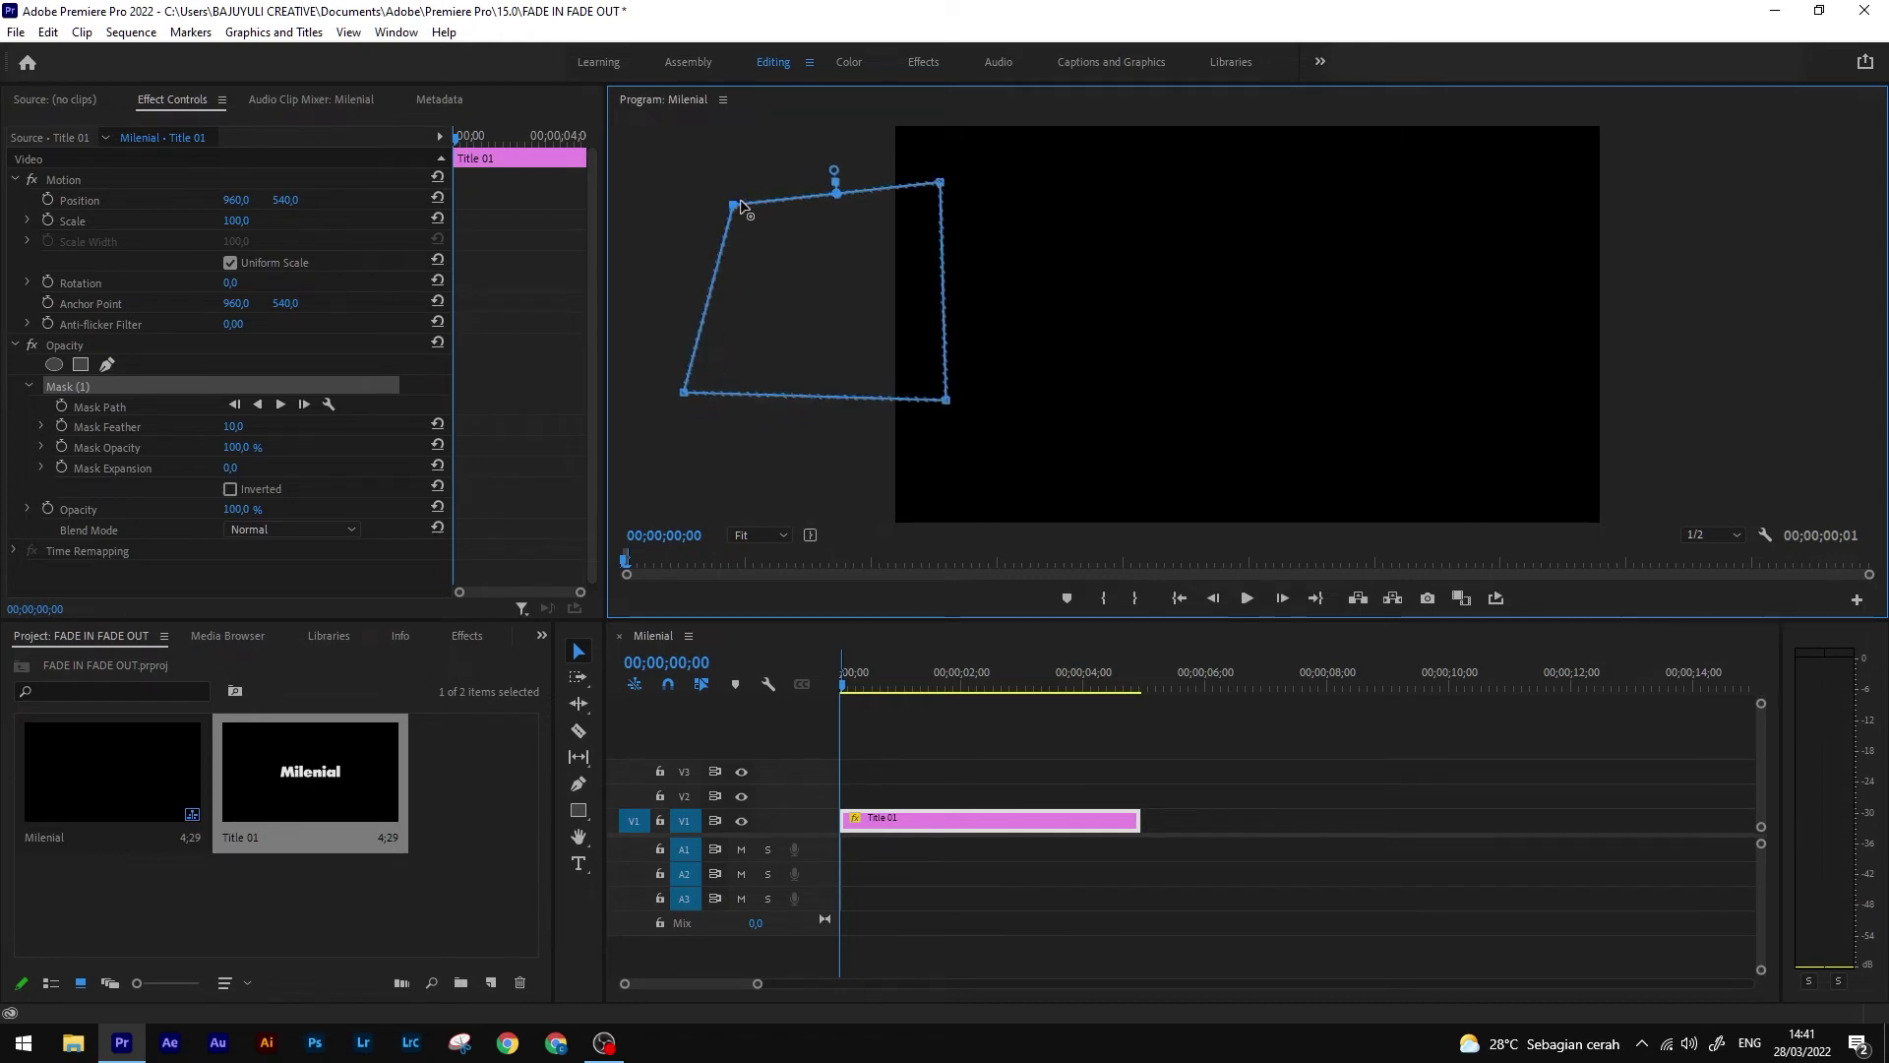
pyautogui.moveTo(719, 205); pyautogui.dragTo(674, 209)
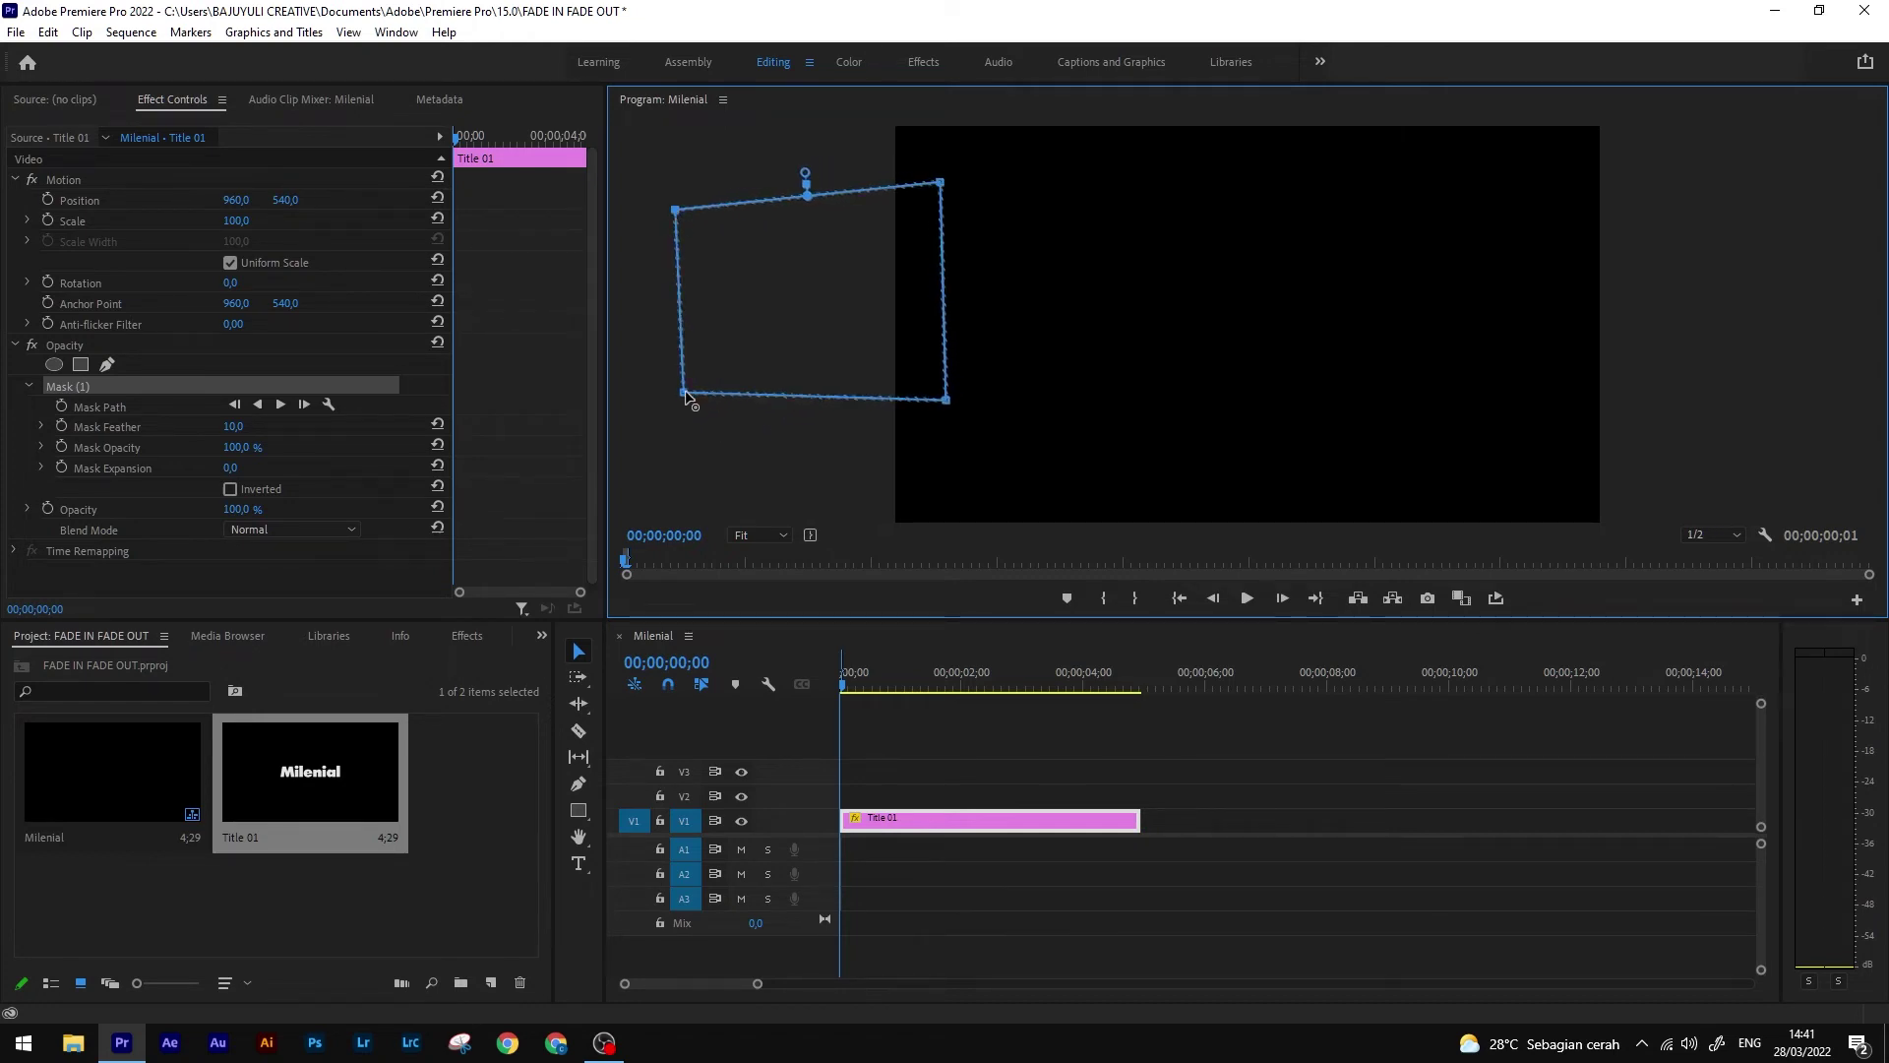
pyautogui.moveTo(686, 393); pyautogui.dragTo(641, 398)
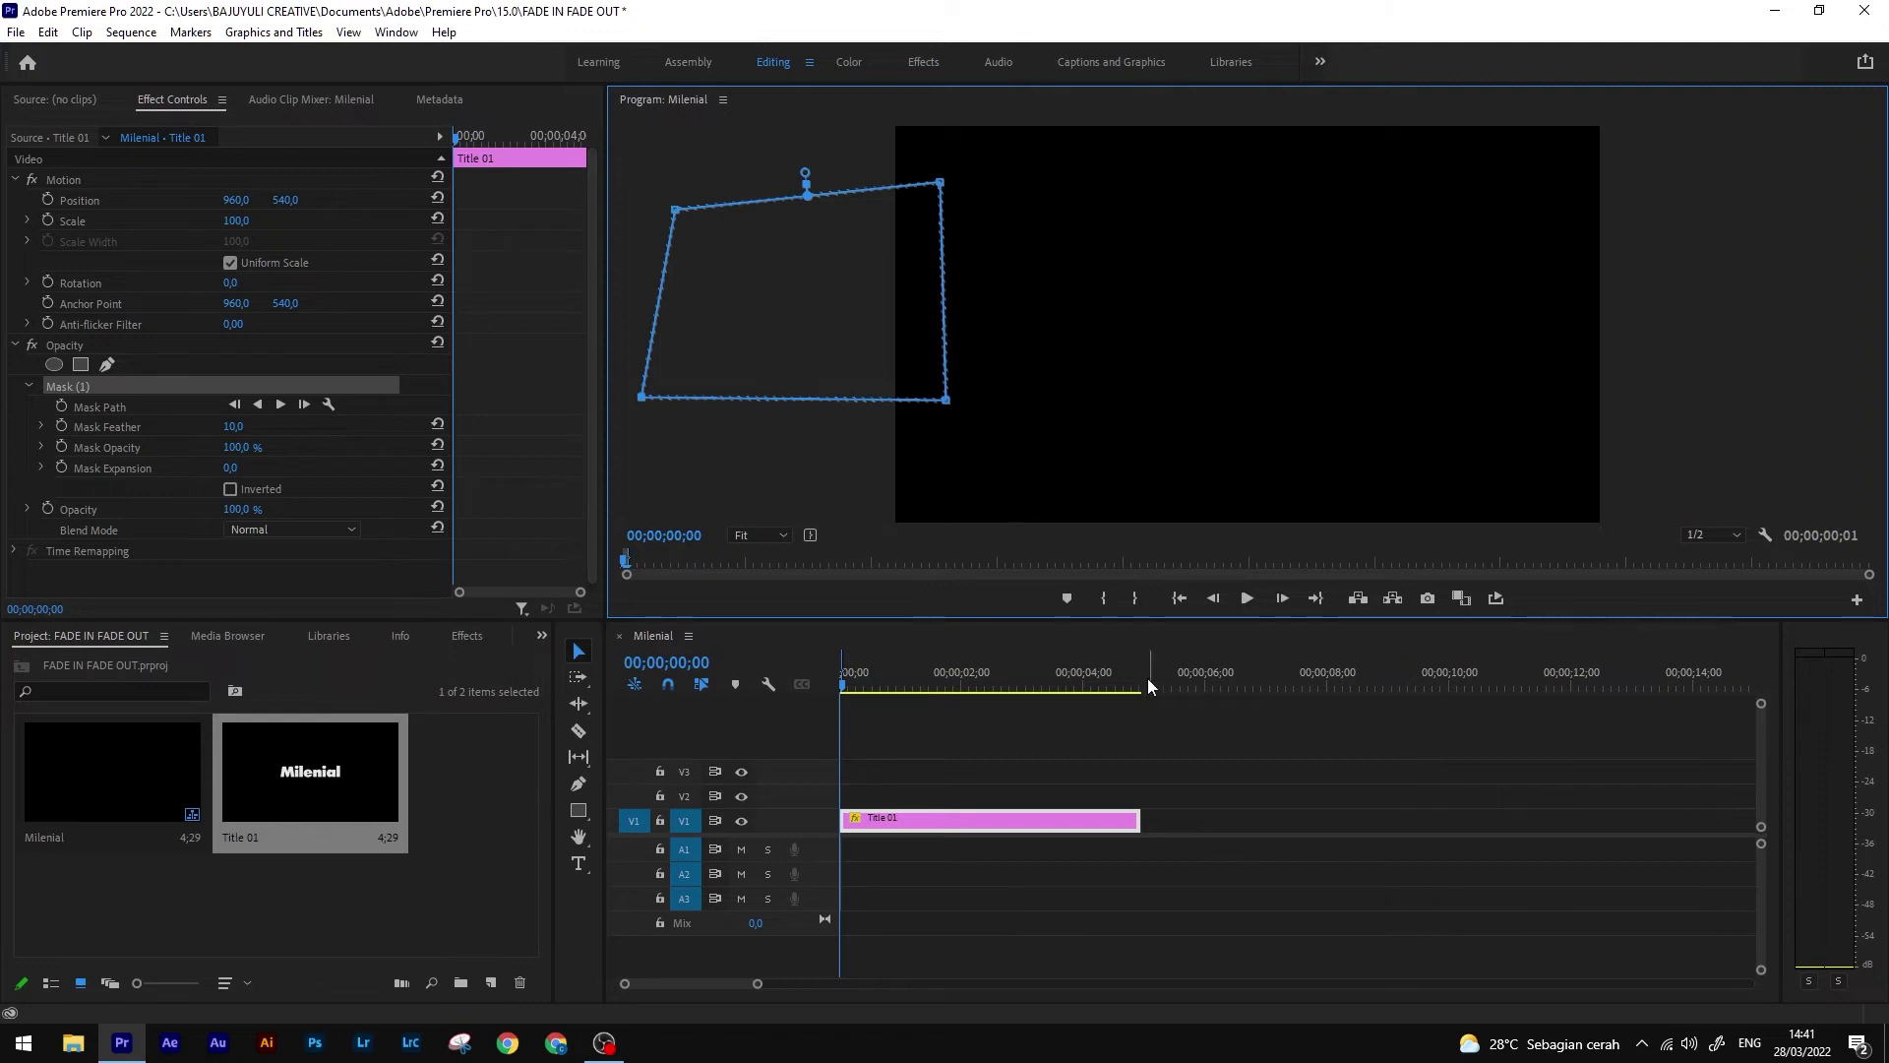
pyautogui.click(62, 409)
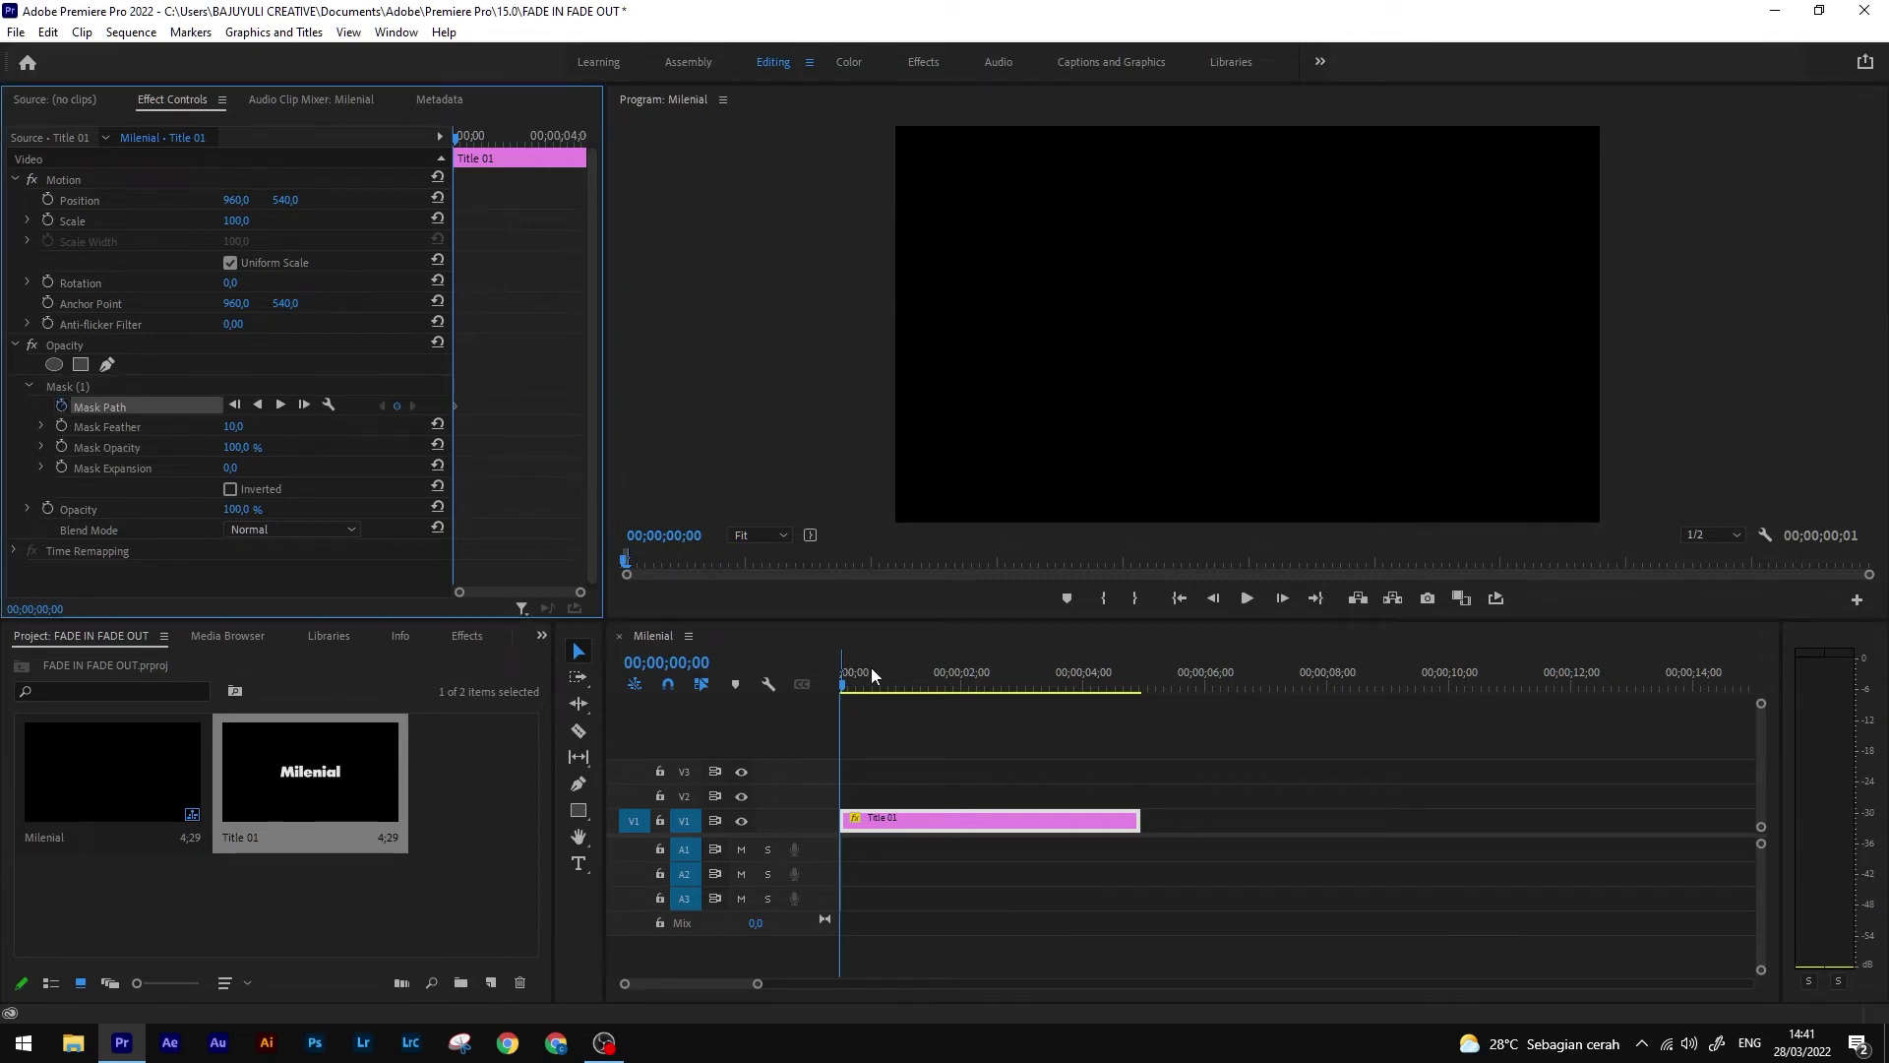
# At 00;00;02;00, slide the mask right over the Milenial text and lower its top-right corner
pyautogui.click(962, 685)
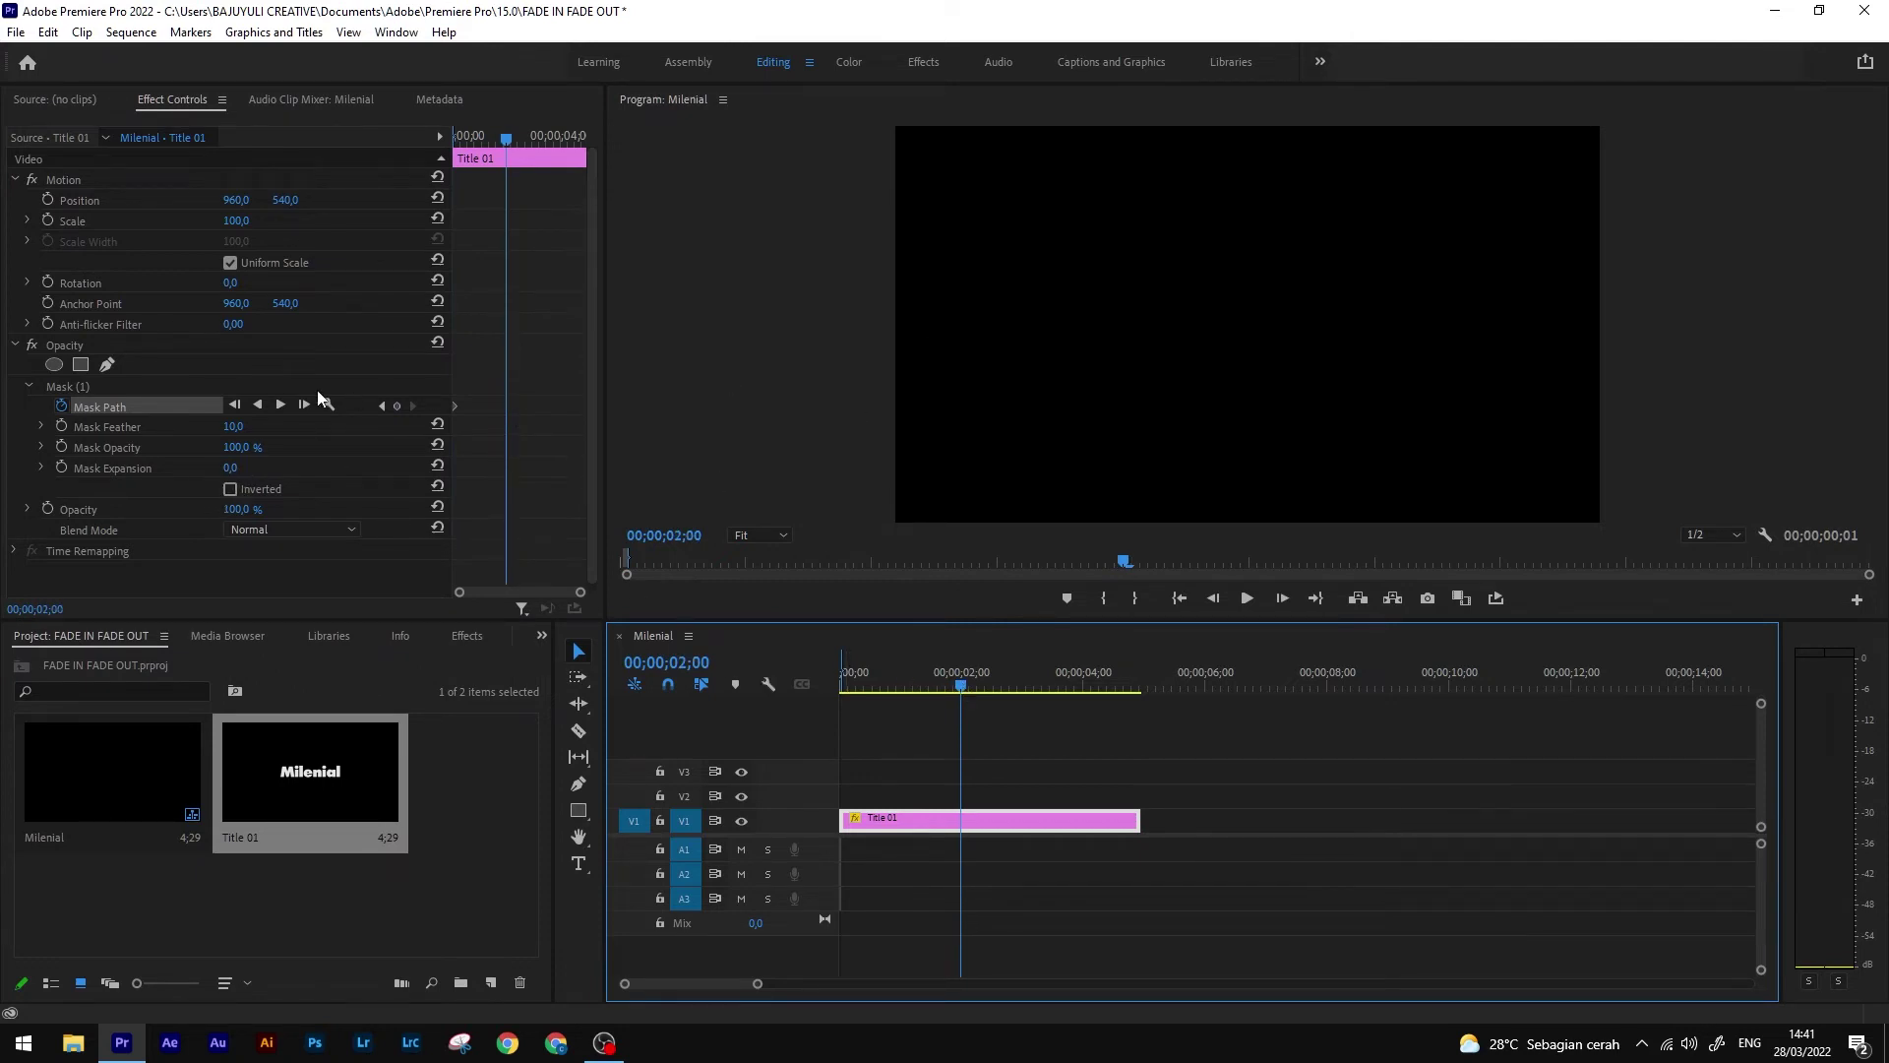
pyautogui.click(174, 390)
pyautogui.moveTo(734, 325); pyautogui.dragTo(1192, 333)
pyautogui.moveTo(1388, 186); pyautogui.dragTo(1390, 214)
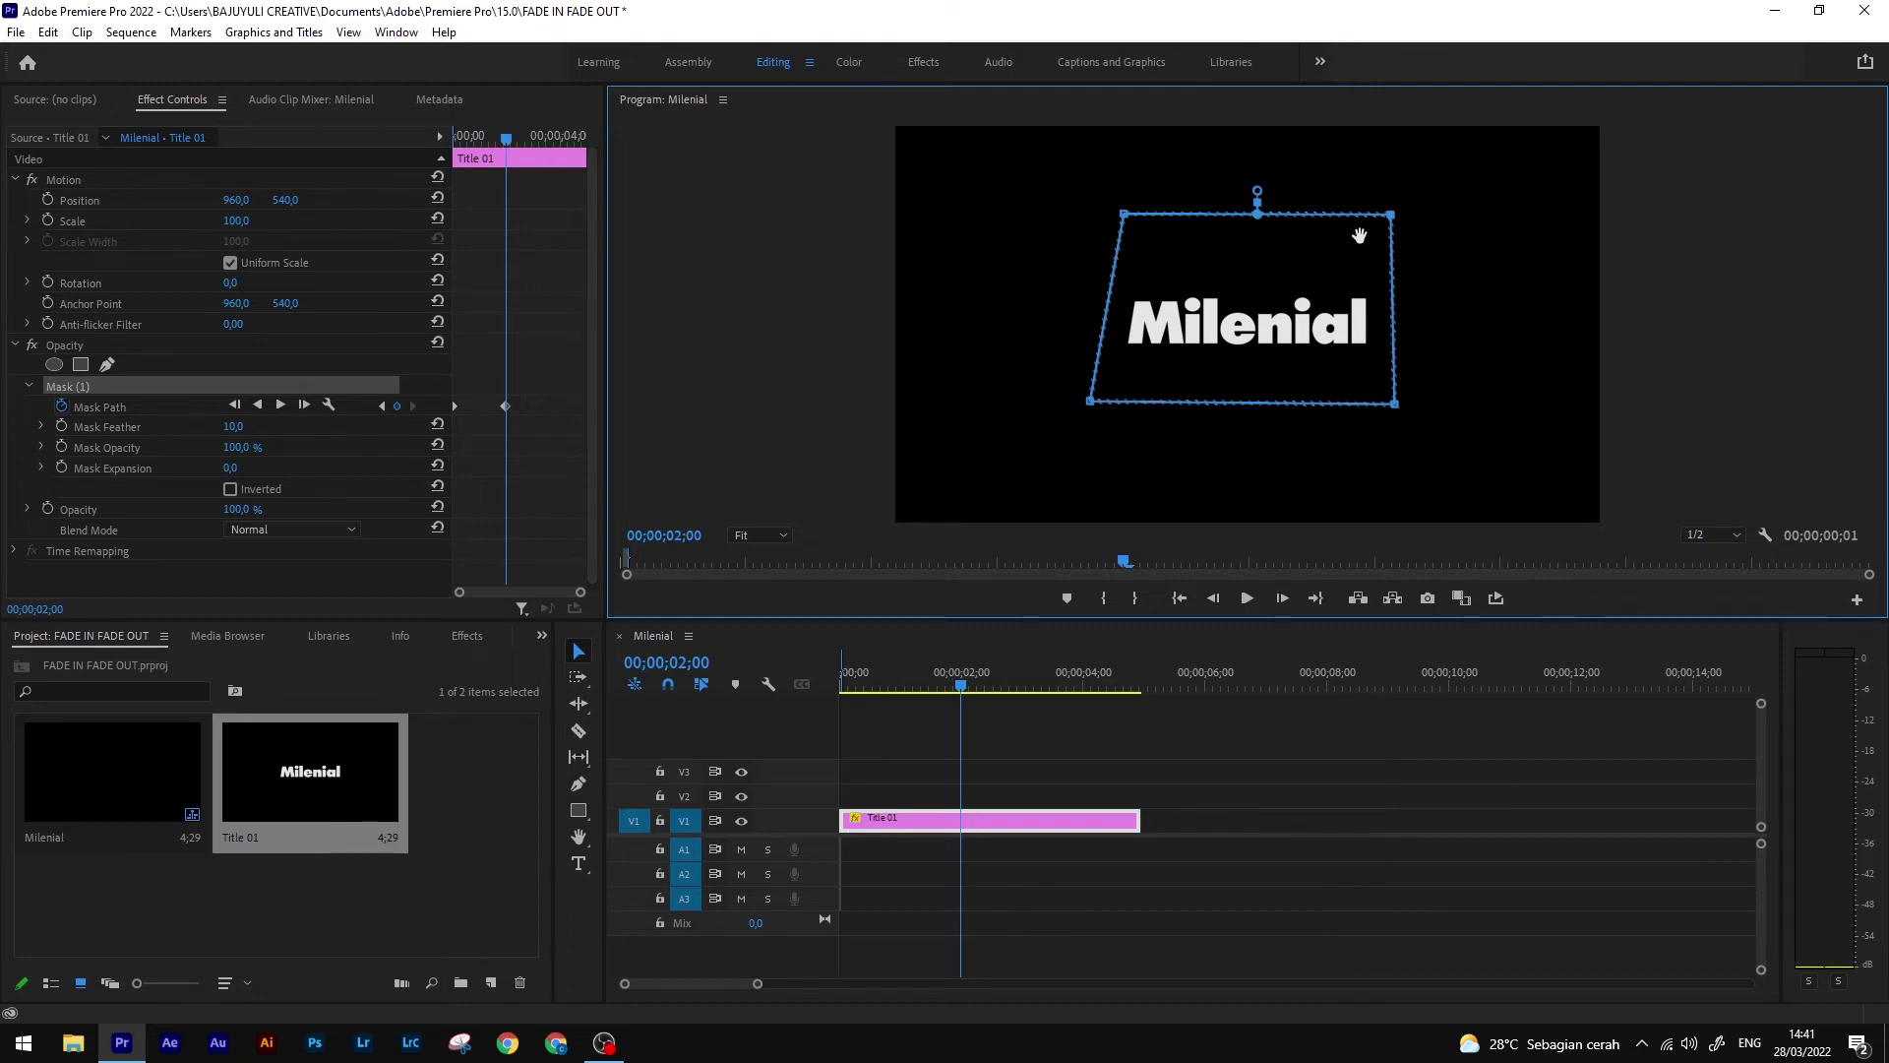
pyautogui.click(961, 684)
# Preview the mask reveal from the start of the sequence
pyautogui.moveTo(961, 684); pyautogui.dragTo(844, 684)
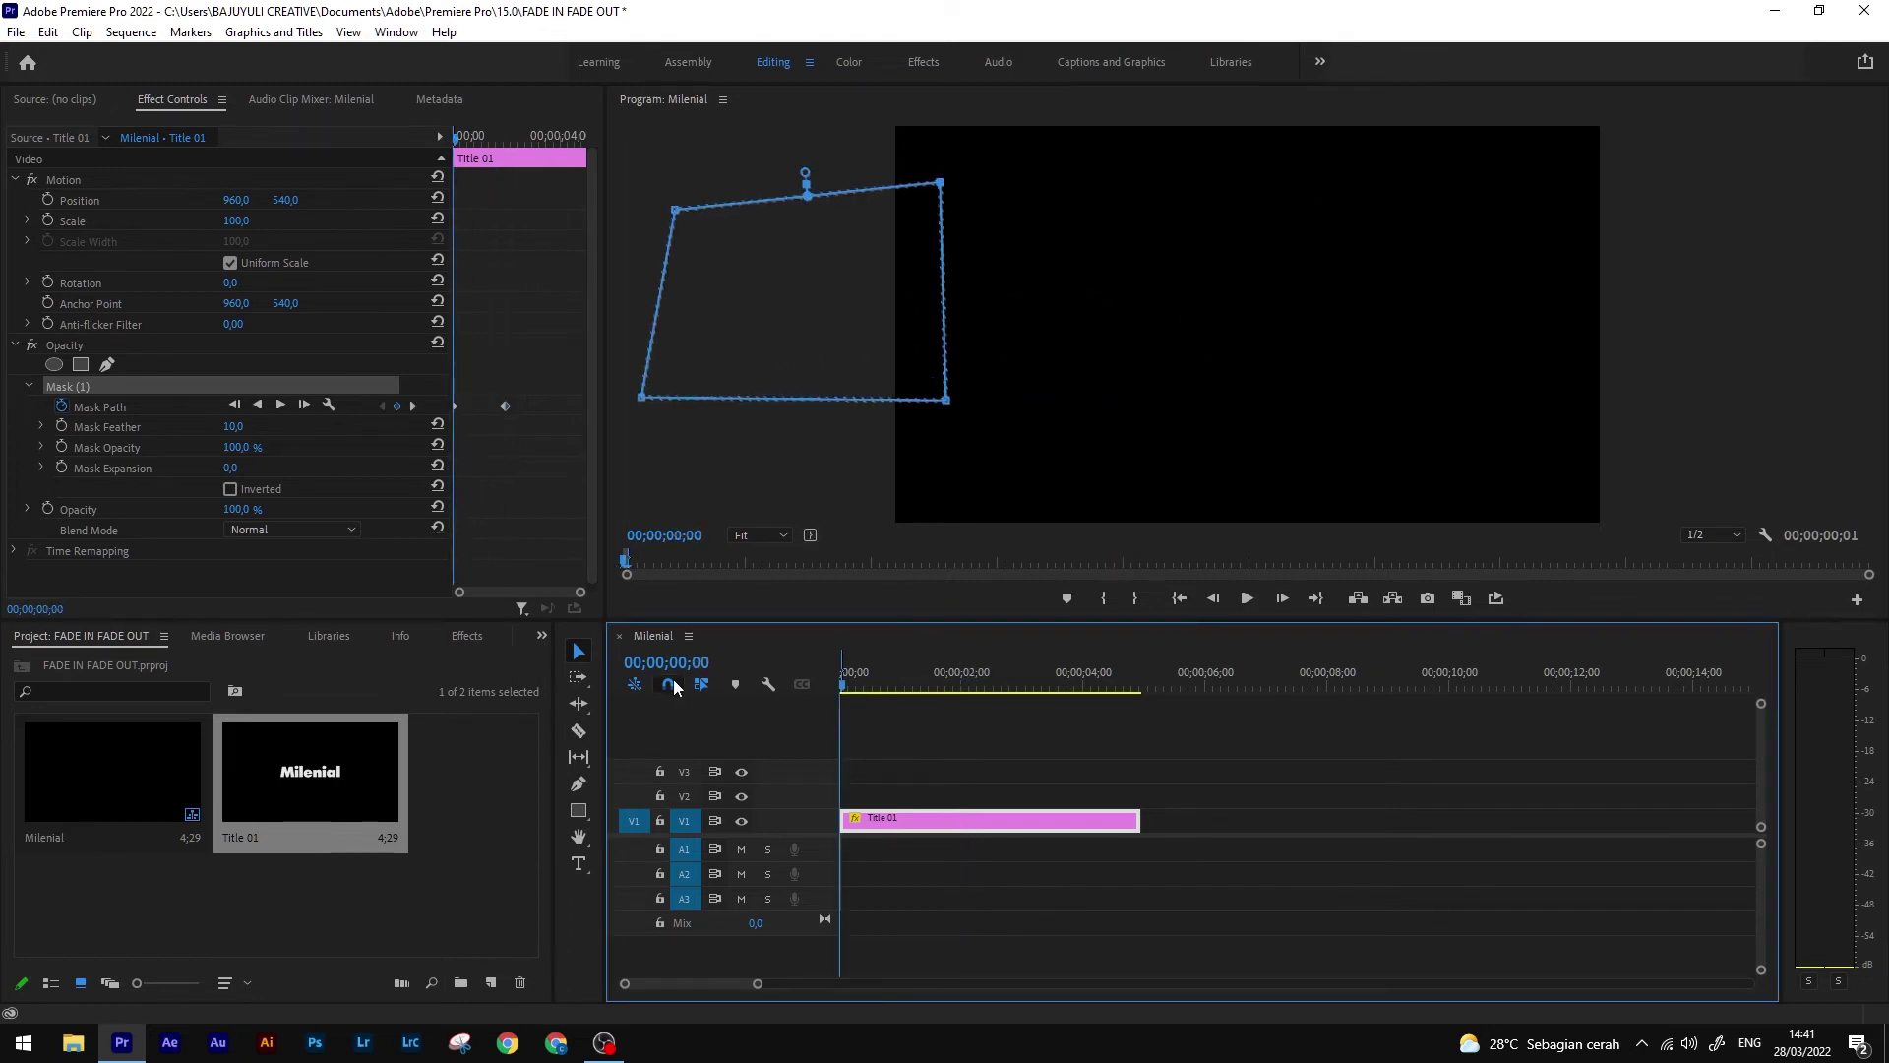
pyautogui.press('space')
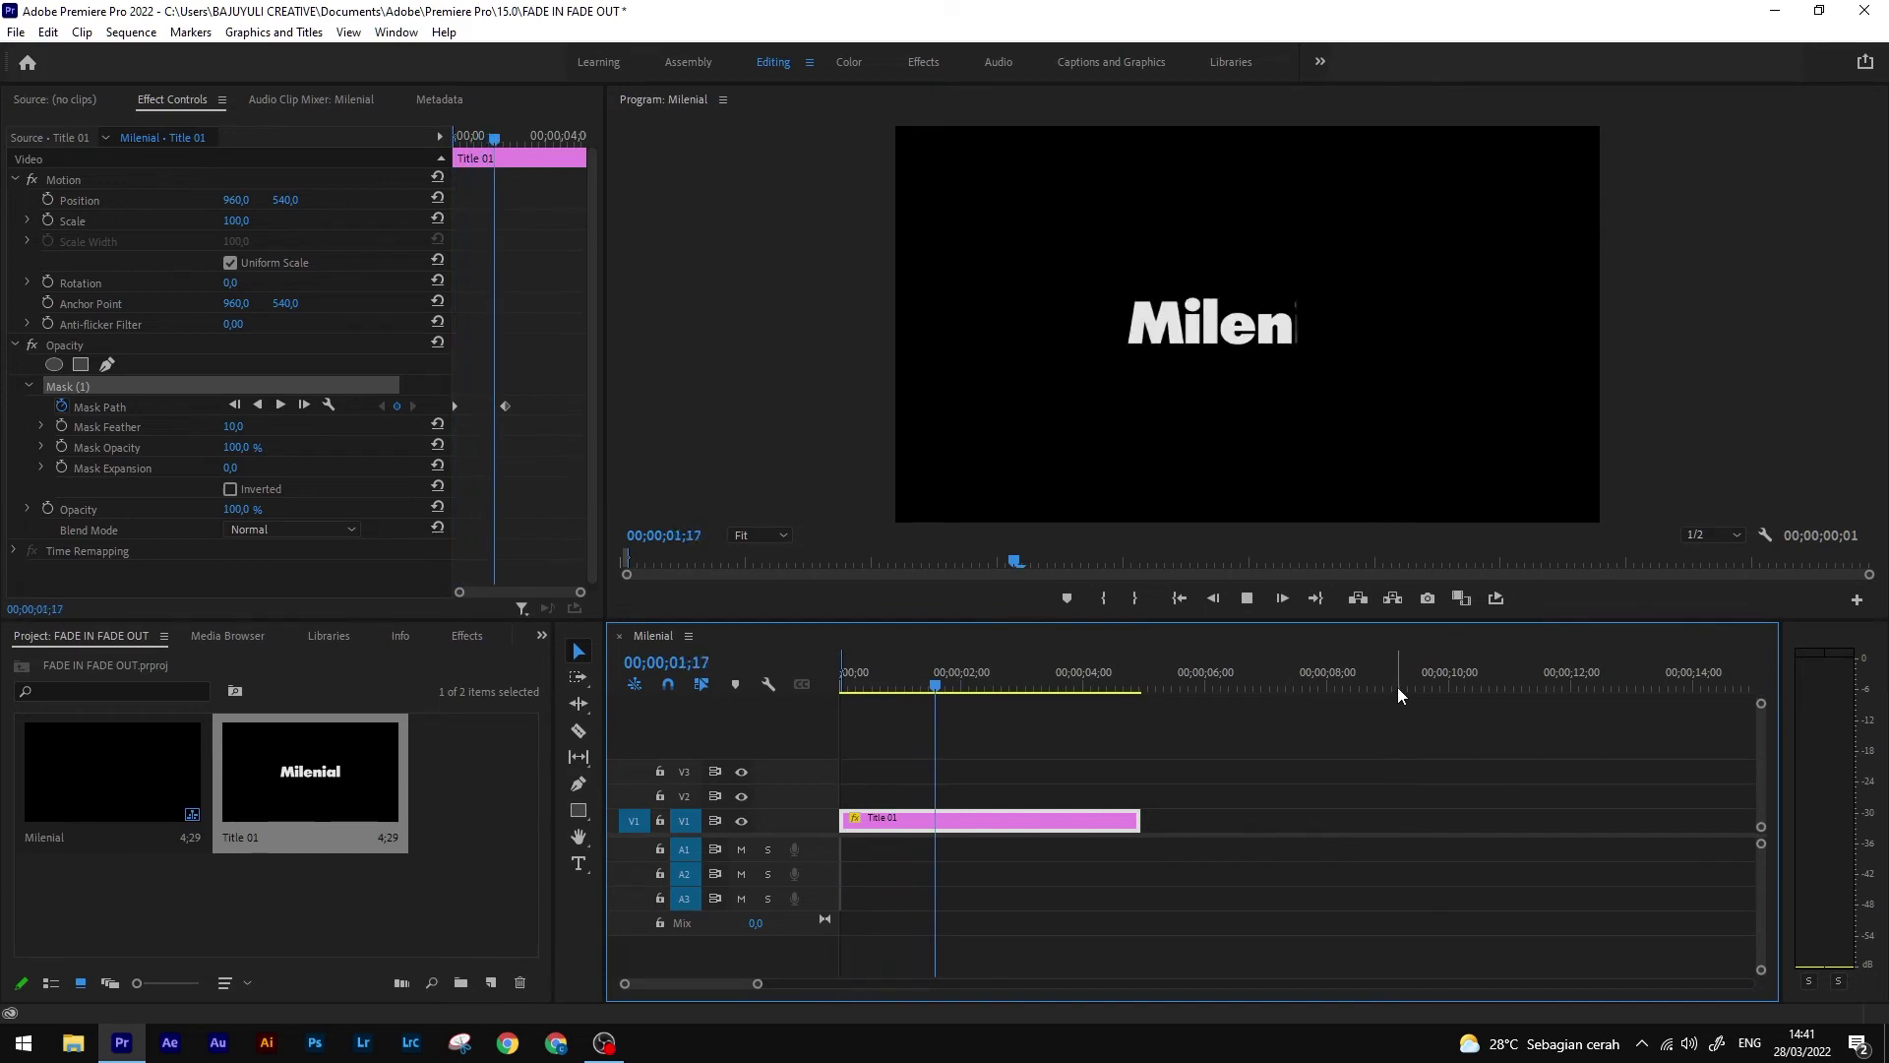
pyautogui.press('space')
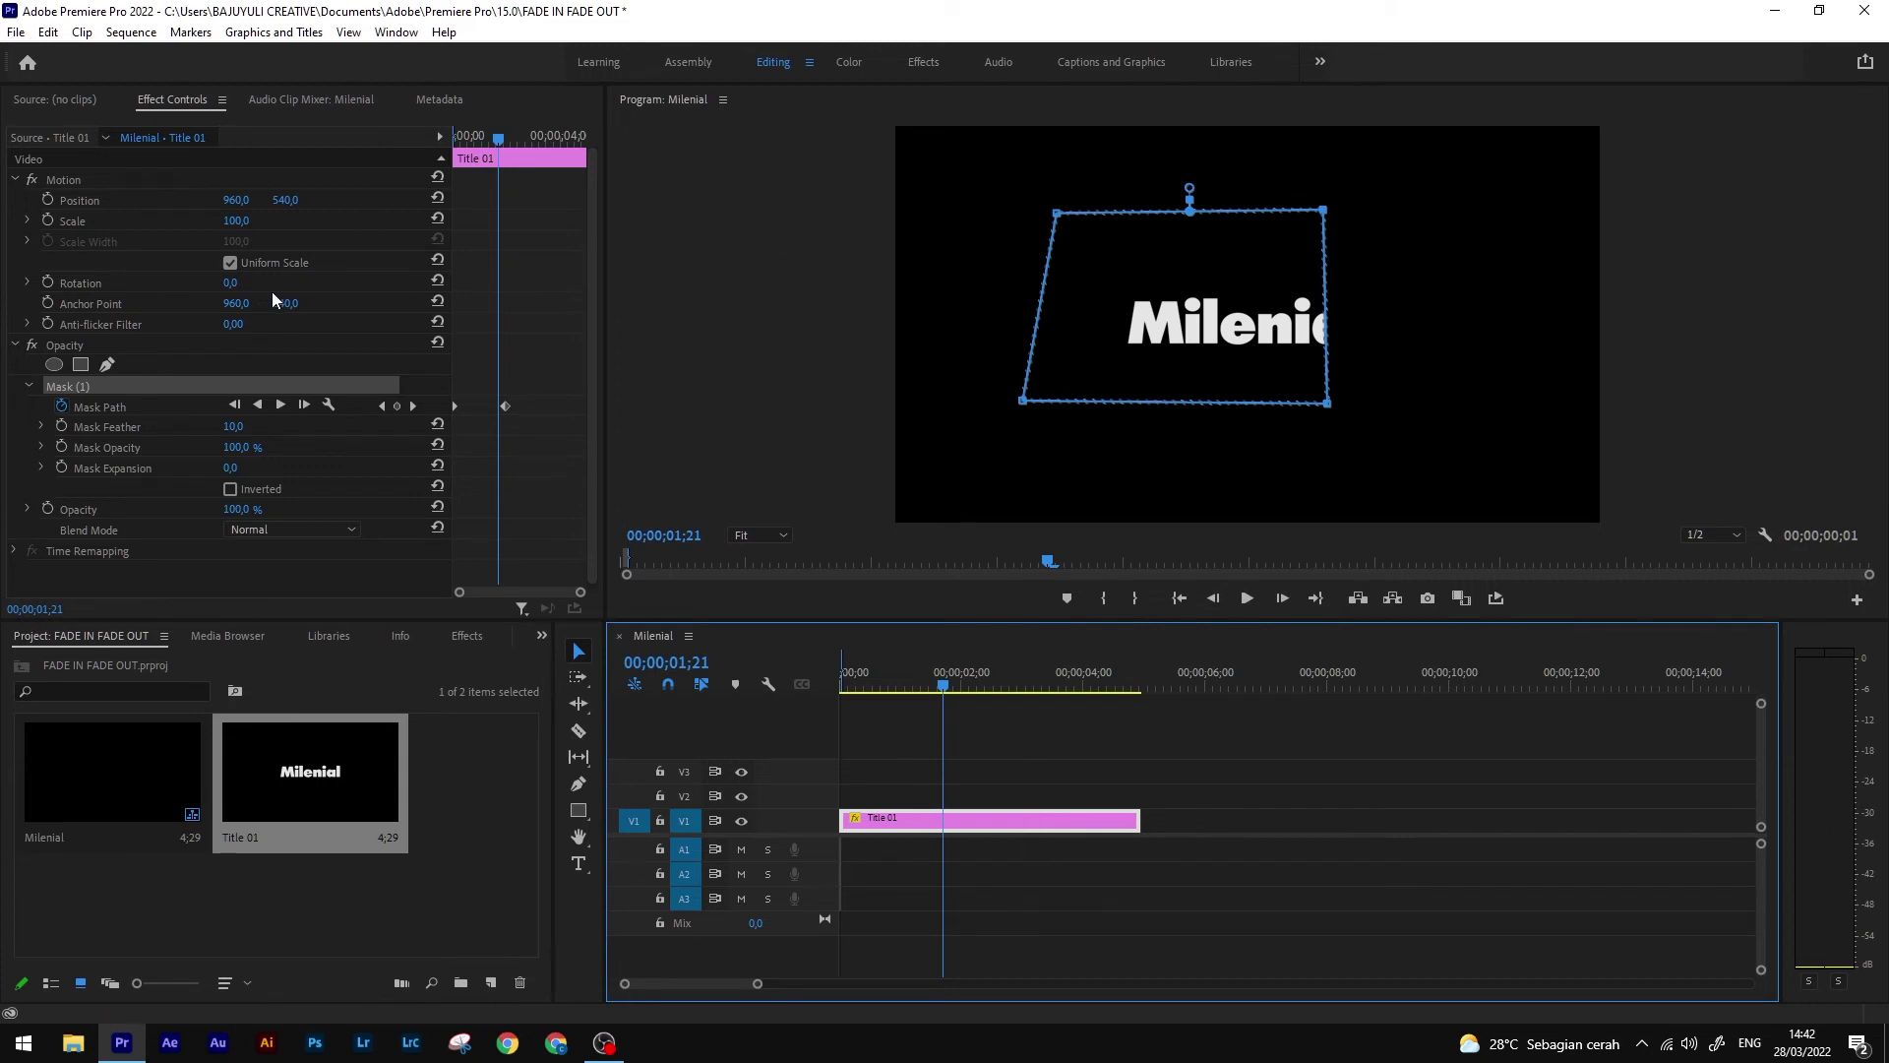
# Set Mask Feather to 200 and play back the softened fade-in
pyautogui.click(244, 426)
pyautogui.write('200')
pyautogui.press('Return')
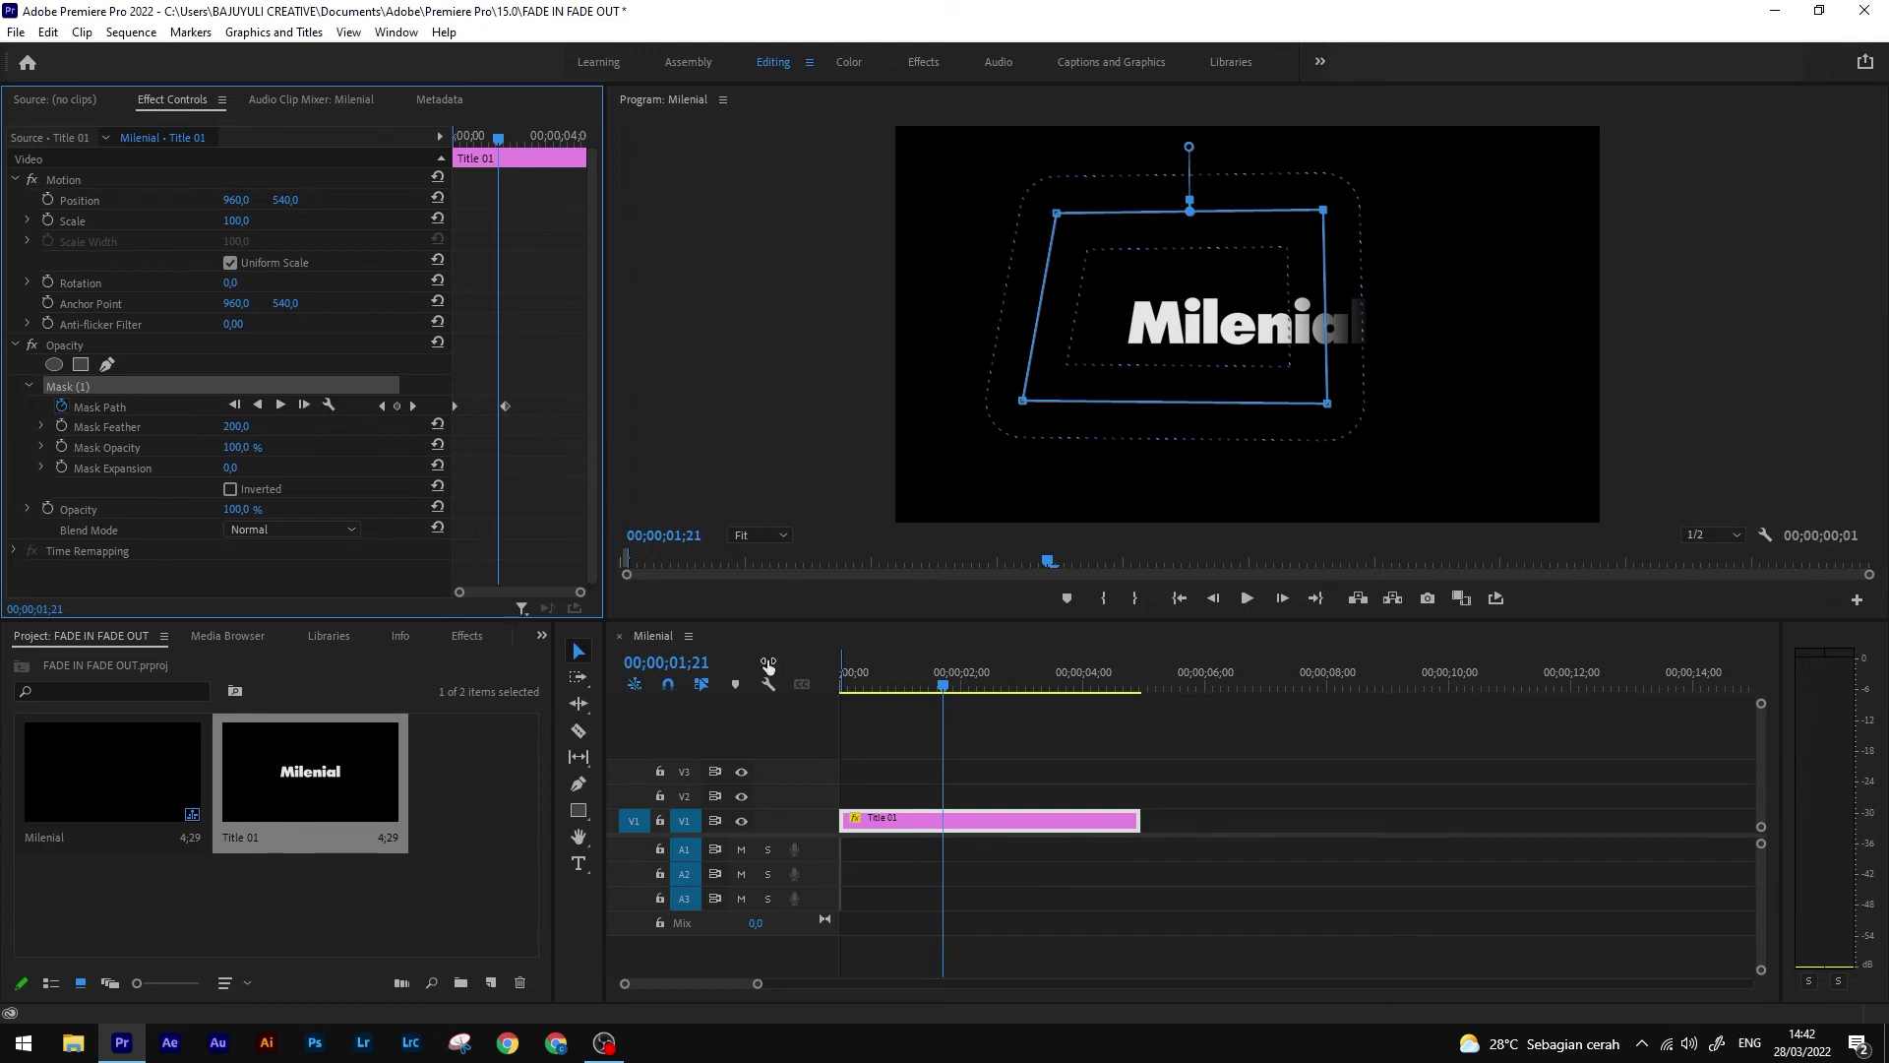
pyautogui.click(976, 701)
pyautogui.press('Home')
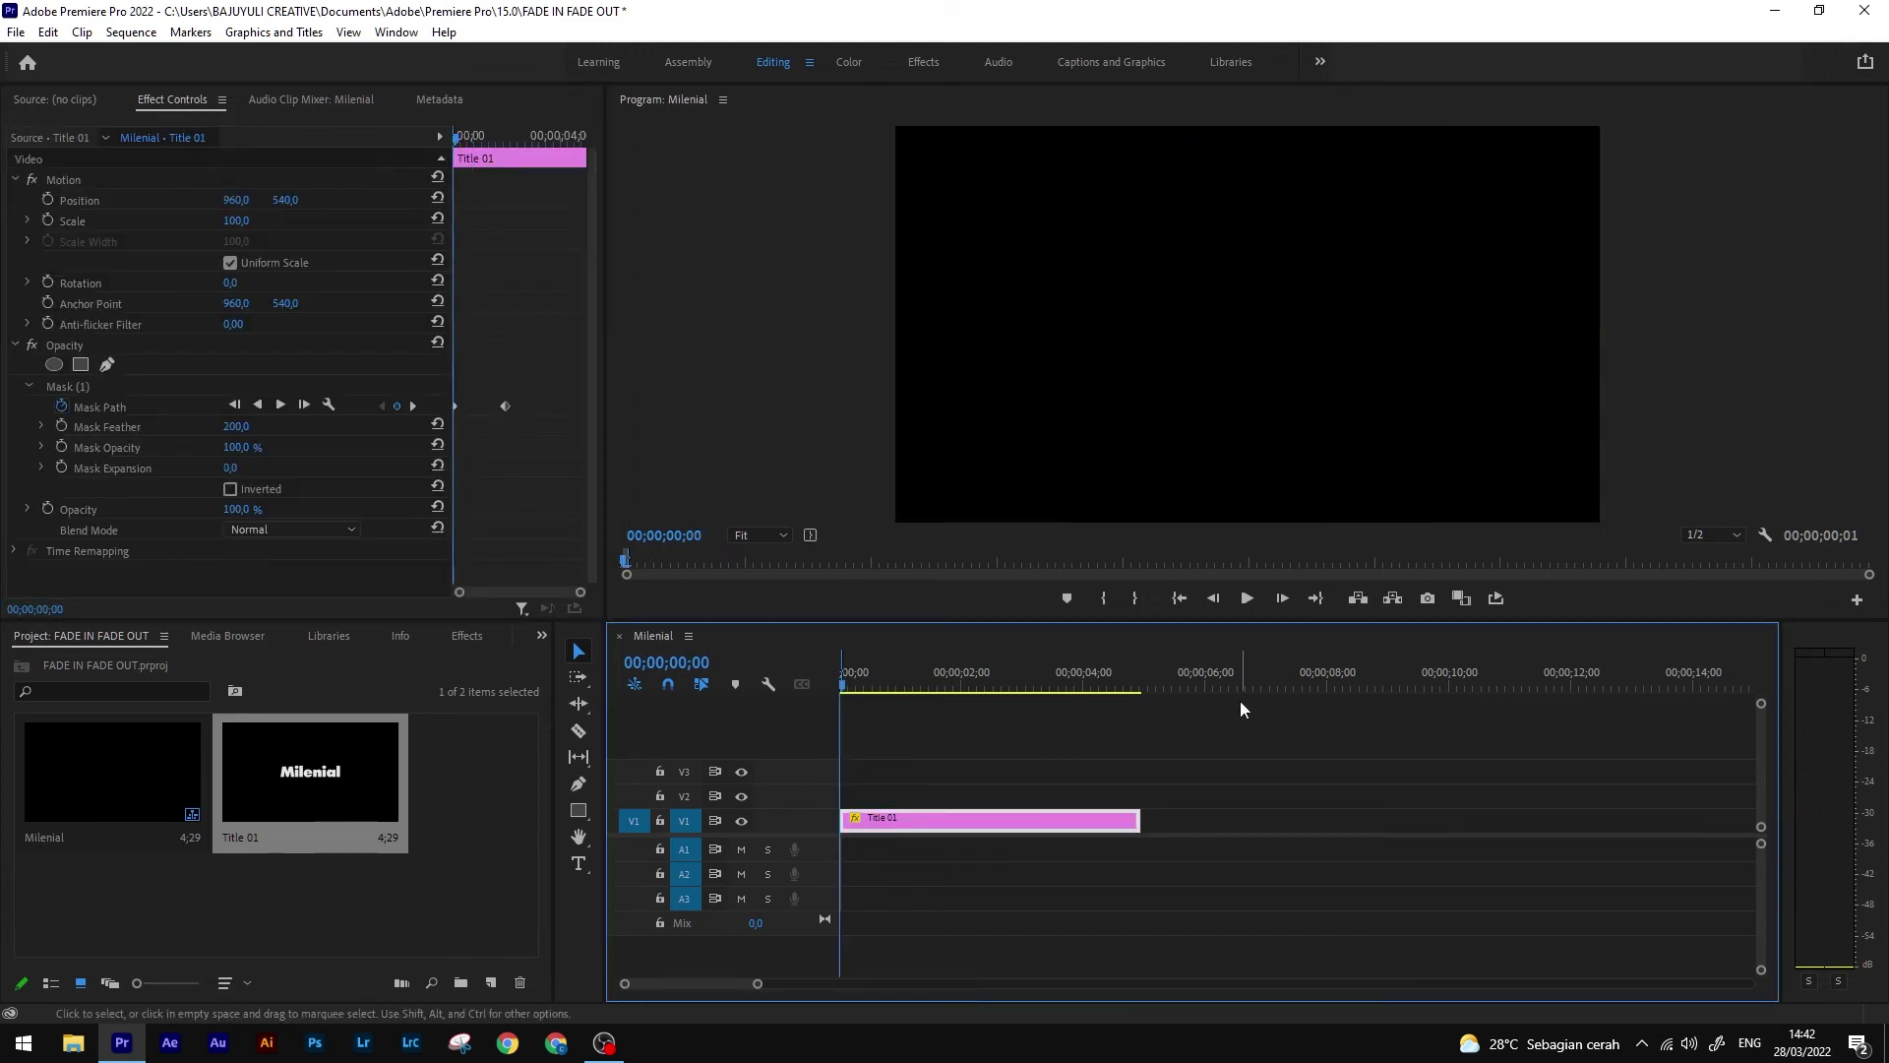
pyautogui.press('space')
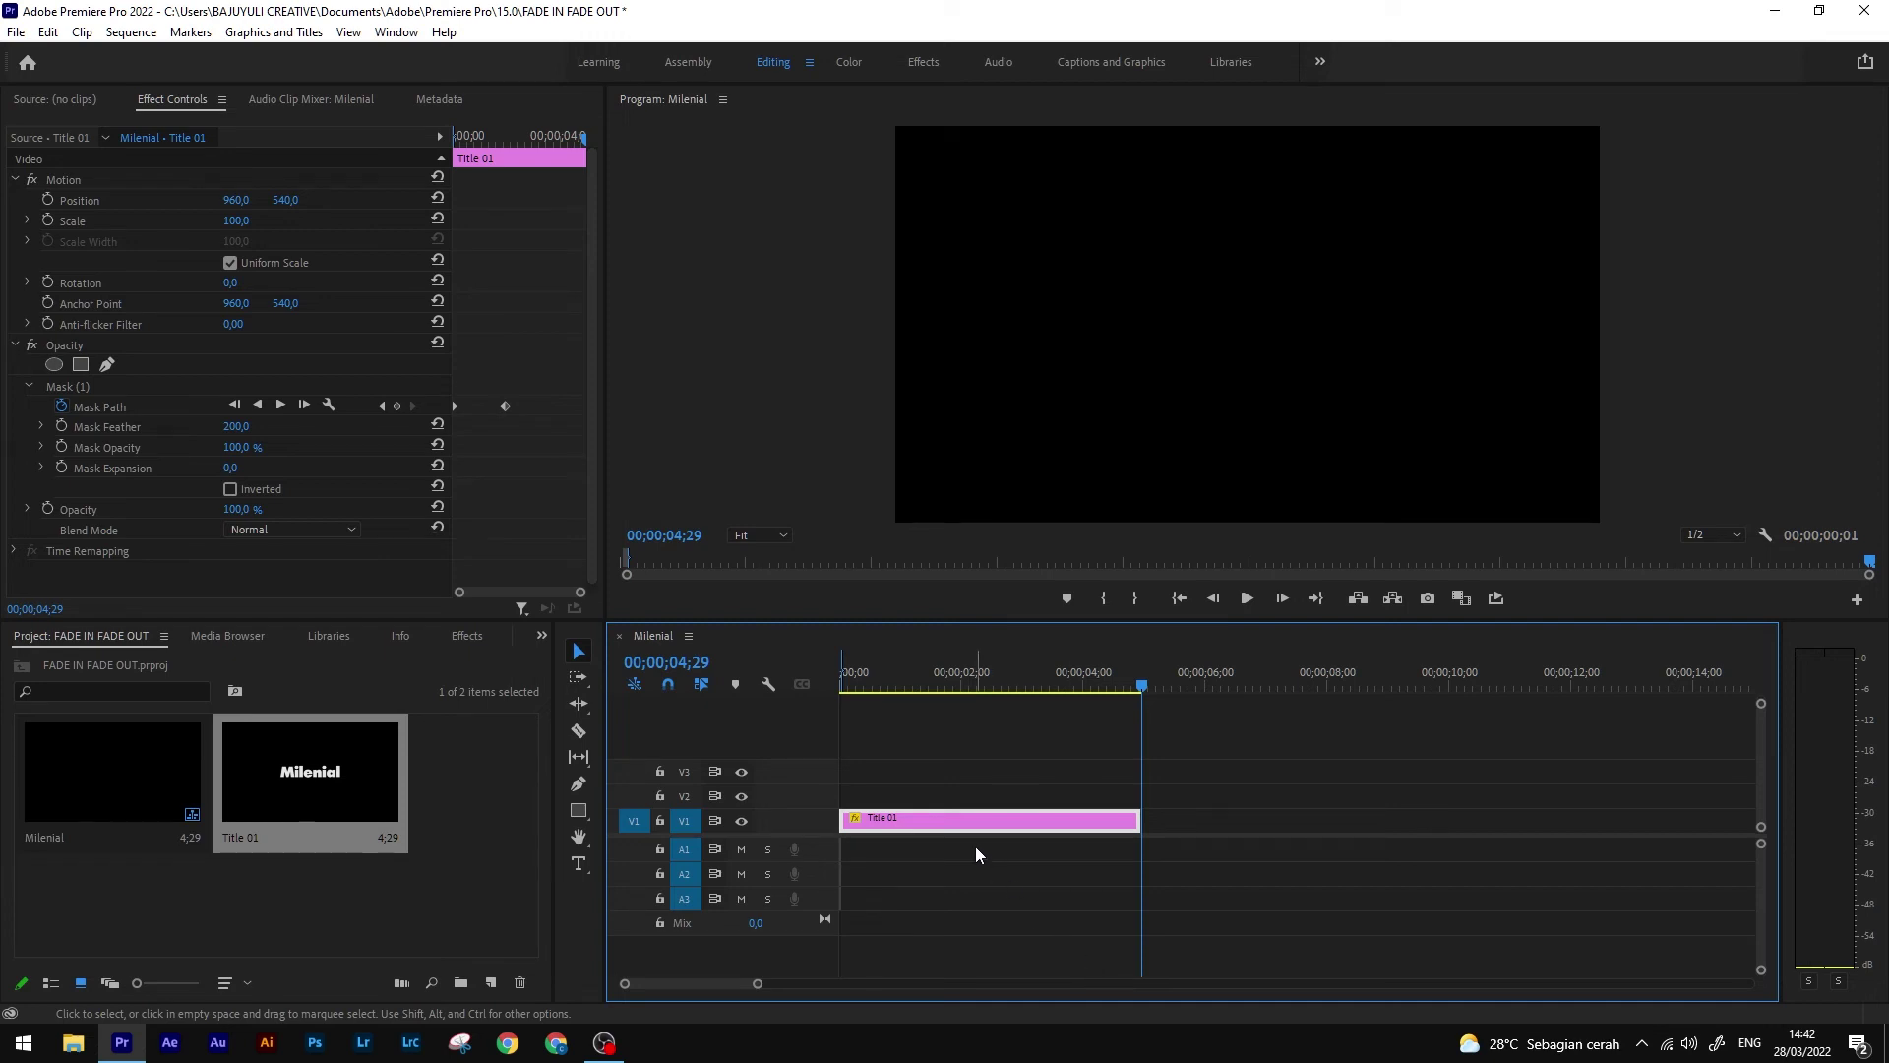
# Add a Mask Path keyframe at three seconds to hold the title fully visible
pyautogui.press('Home')
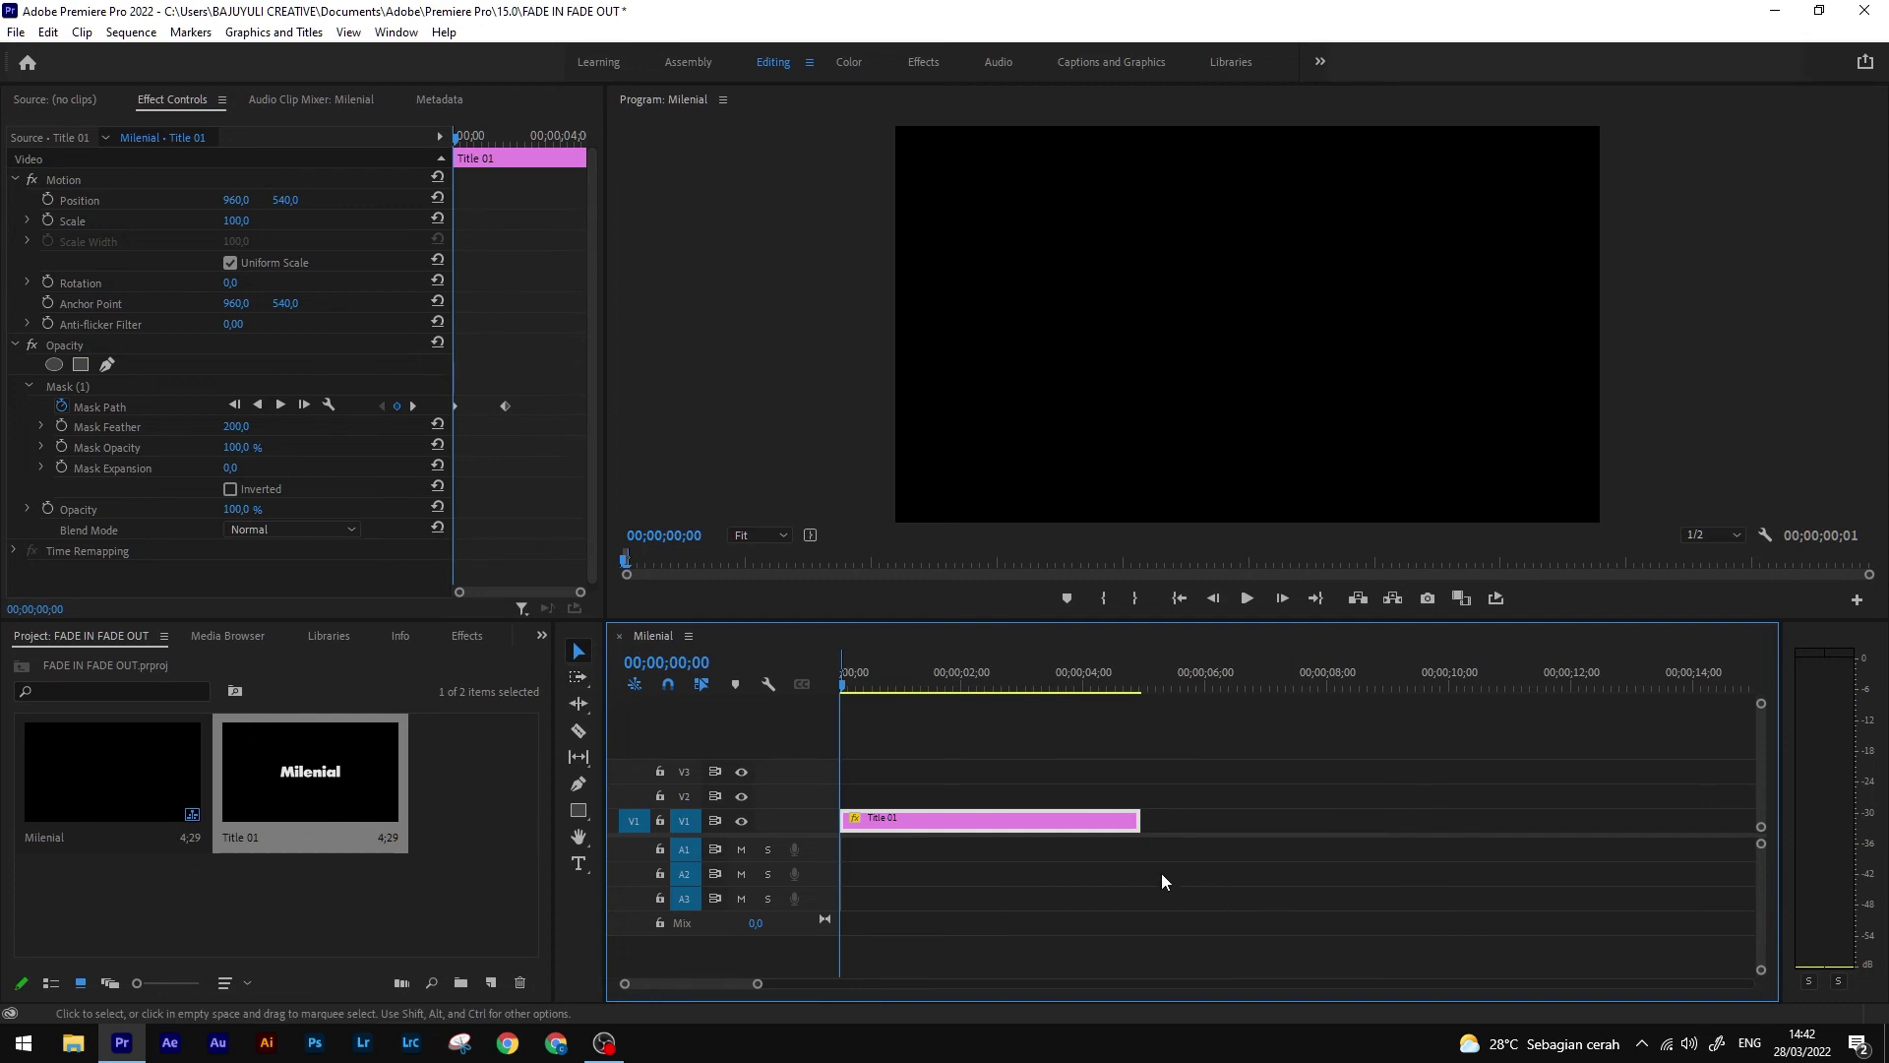
pyautogui.moveTo(1082, 675); pyautogui.dragTo(1025, 661)
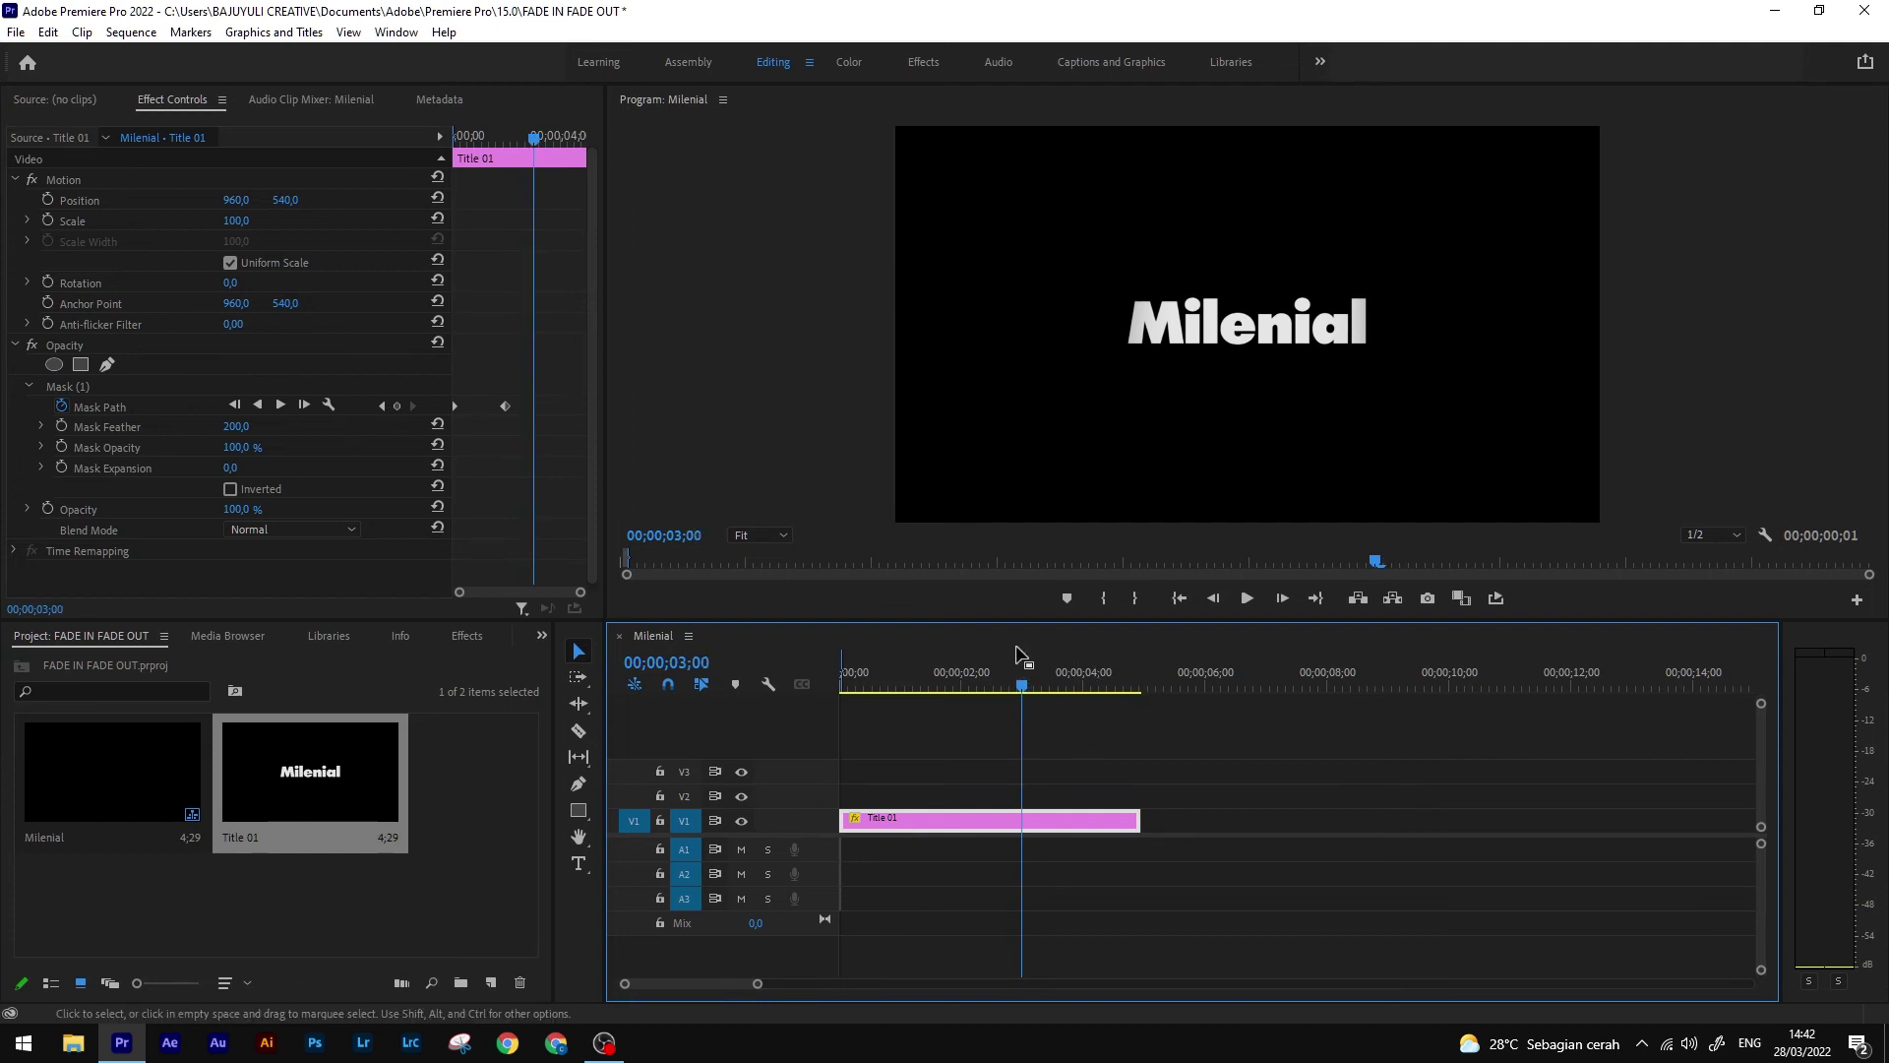
pyautogui.click(399, 406)
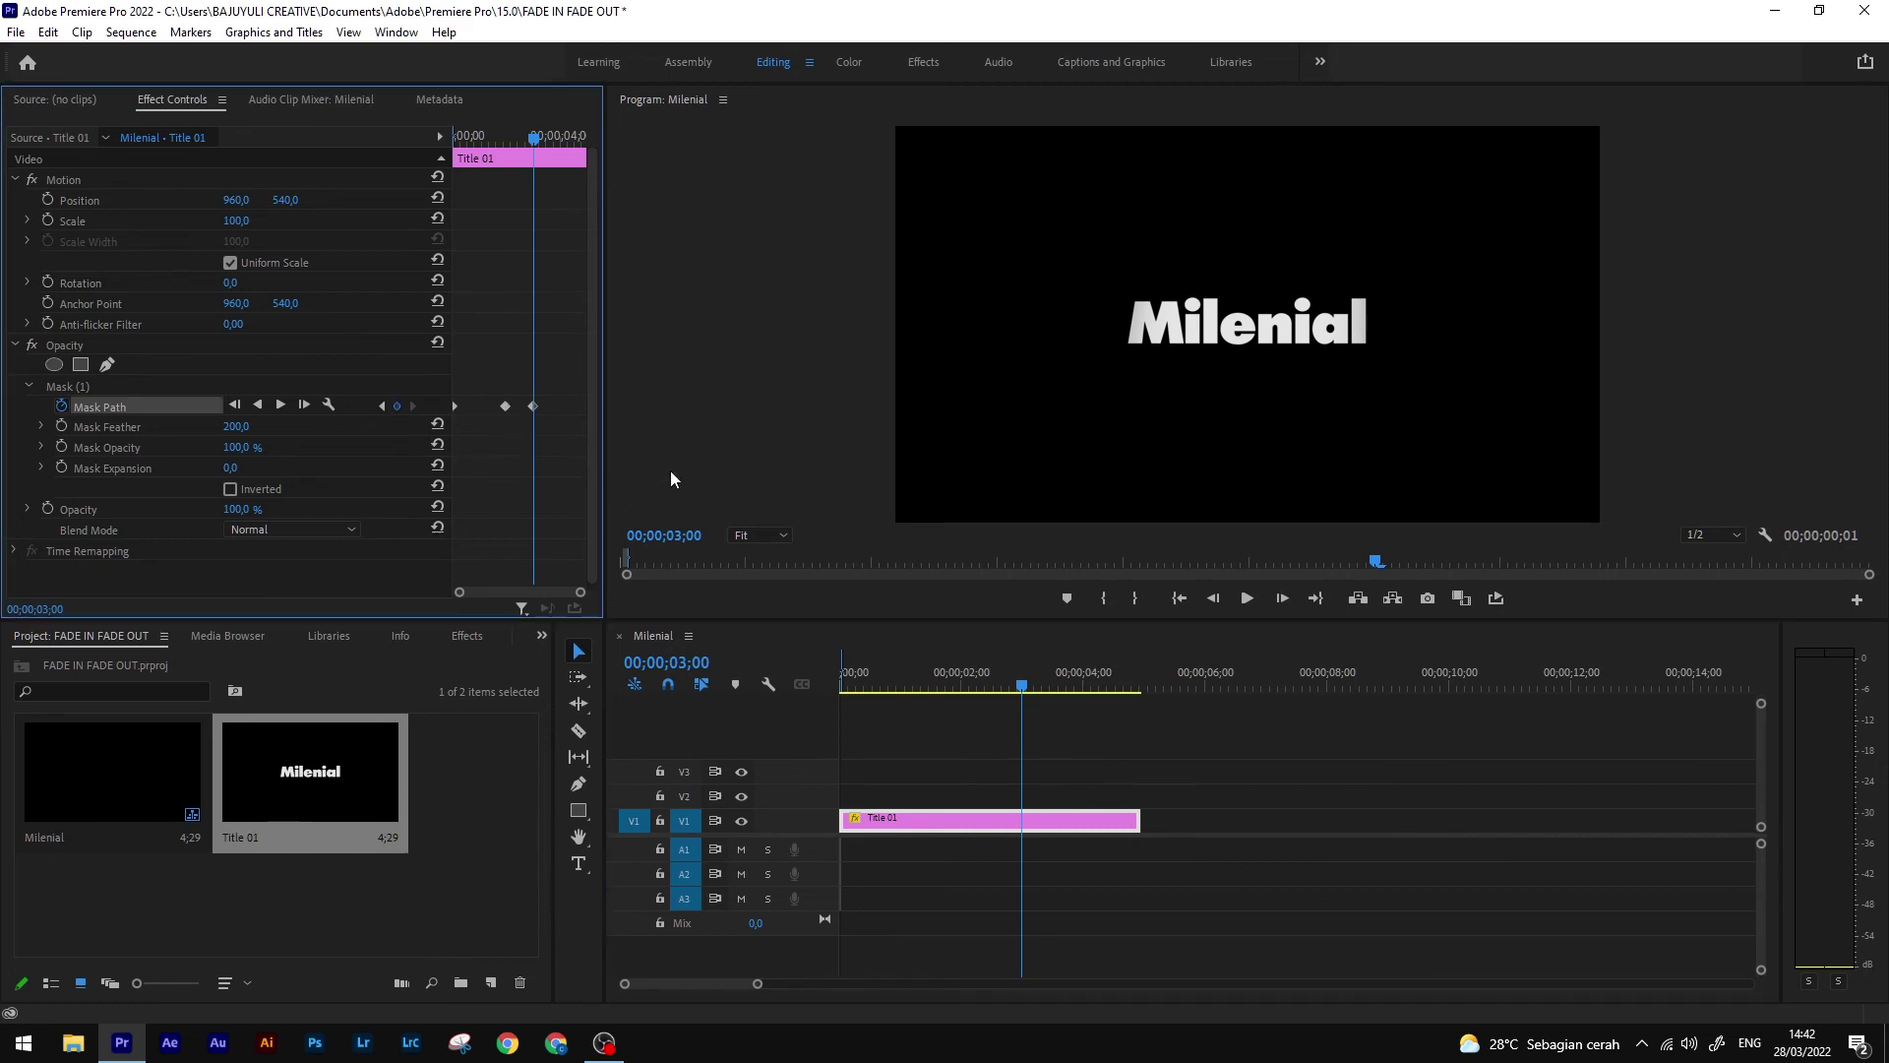
# Near four seconds, slide the mask right off the title so the text fades out
pyautogui.moveTo(1021, 685); pyautogui.dragTo(1085, 691)
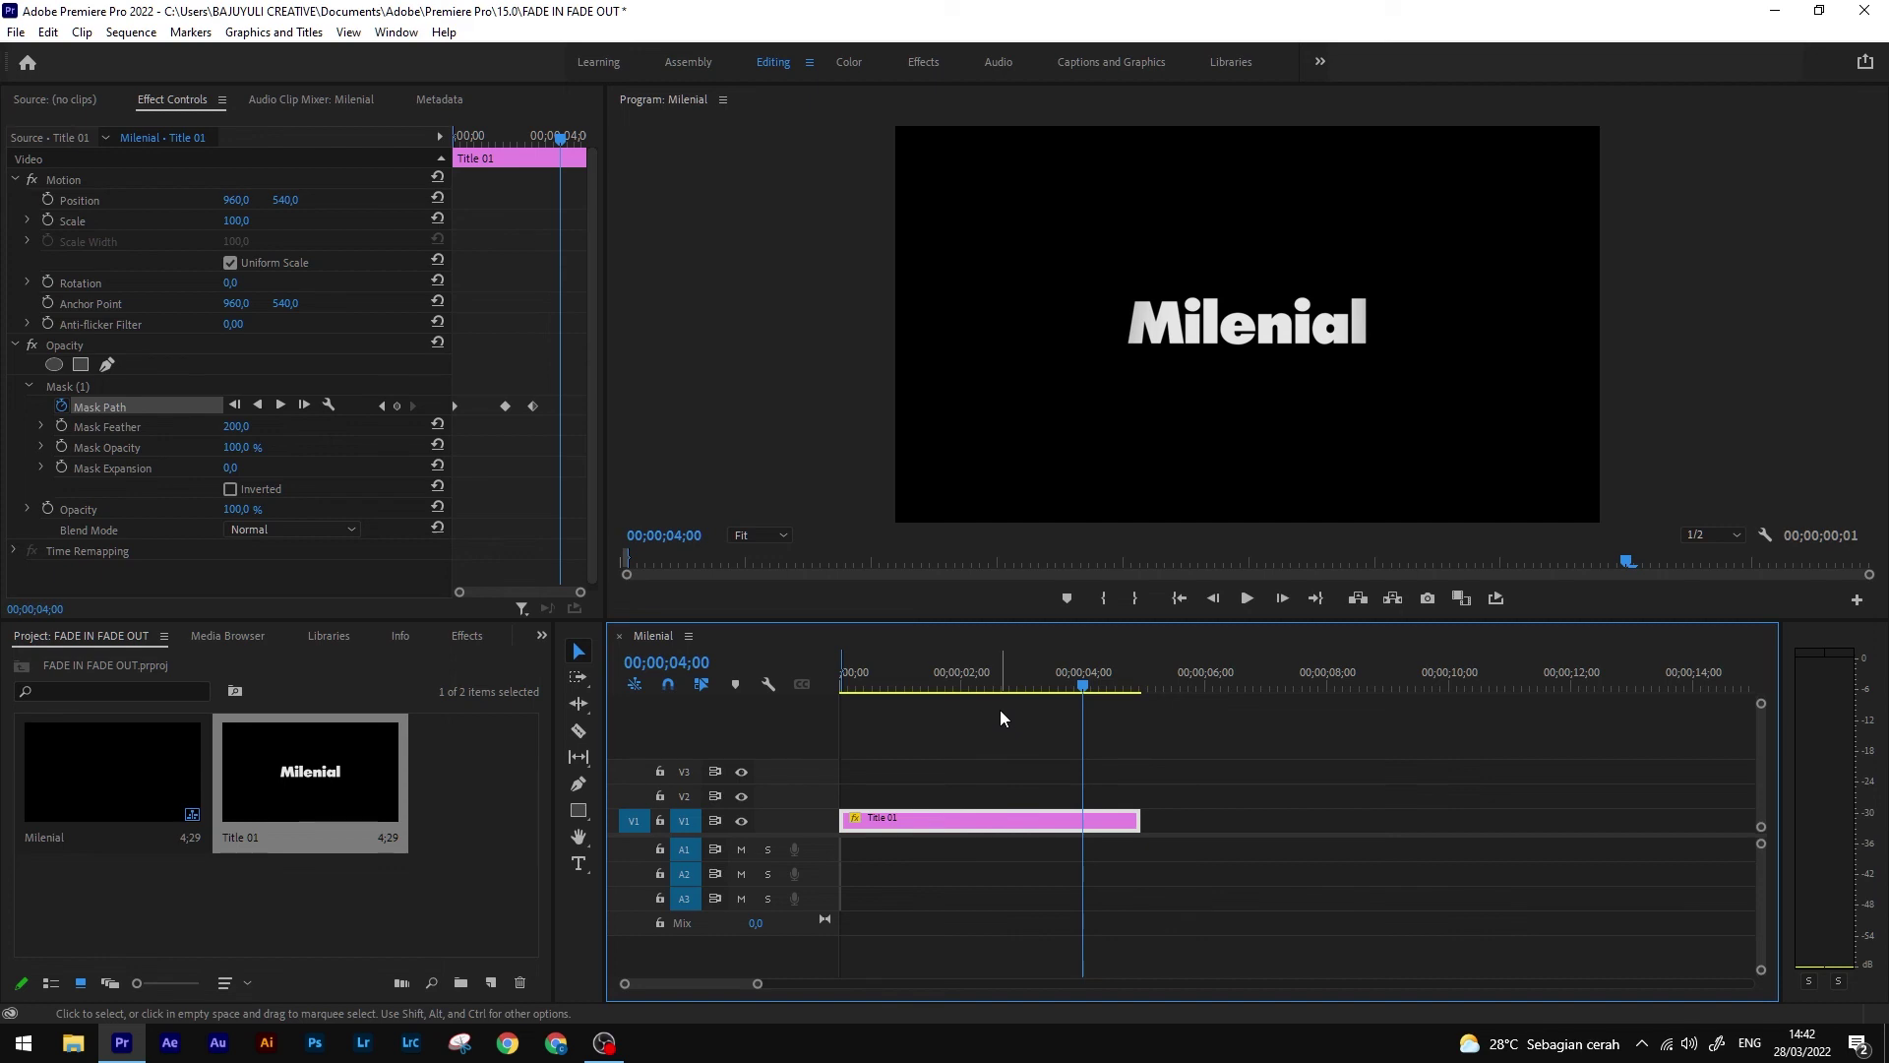
pyautogui.click(136, 390)
pyautogui.click(1255, 360)
pyautogui.moveTo(1255, 360); pyautogui.dragTo(1636, 364)
pyautogui.click(1052, 735)
pyautogui.press('Home')
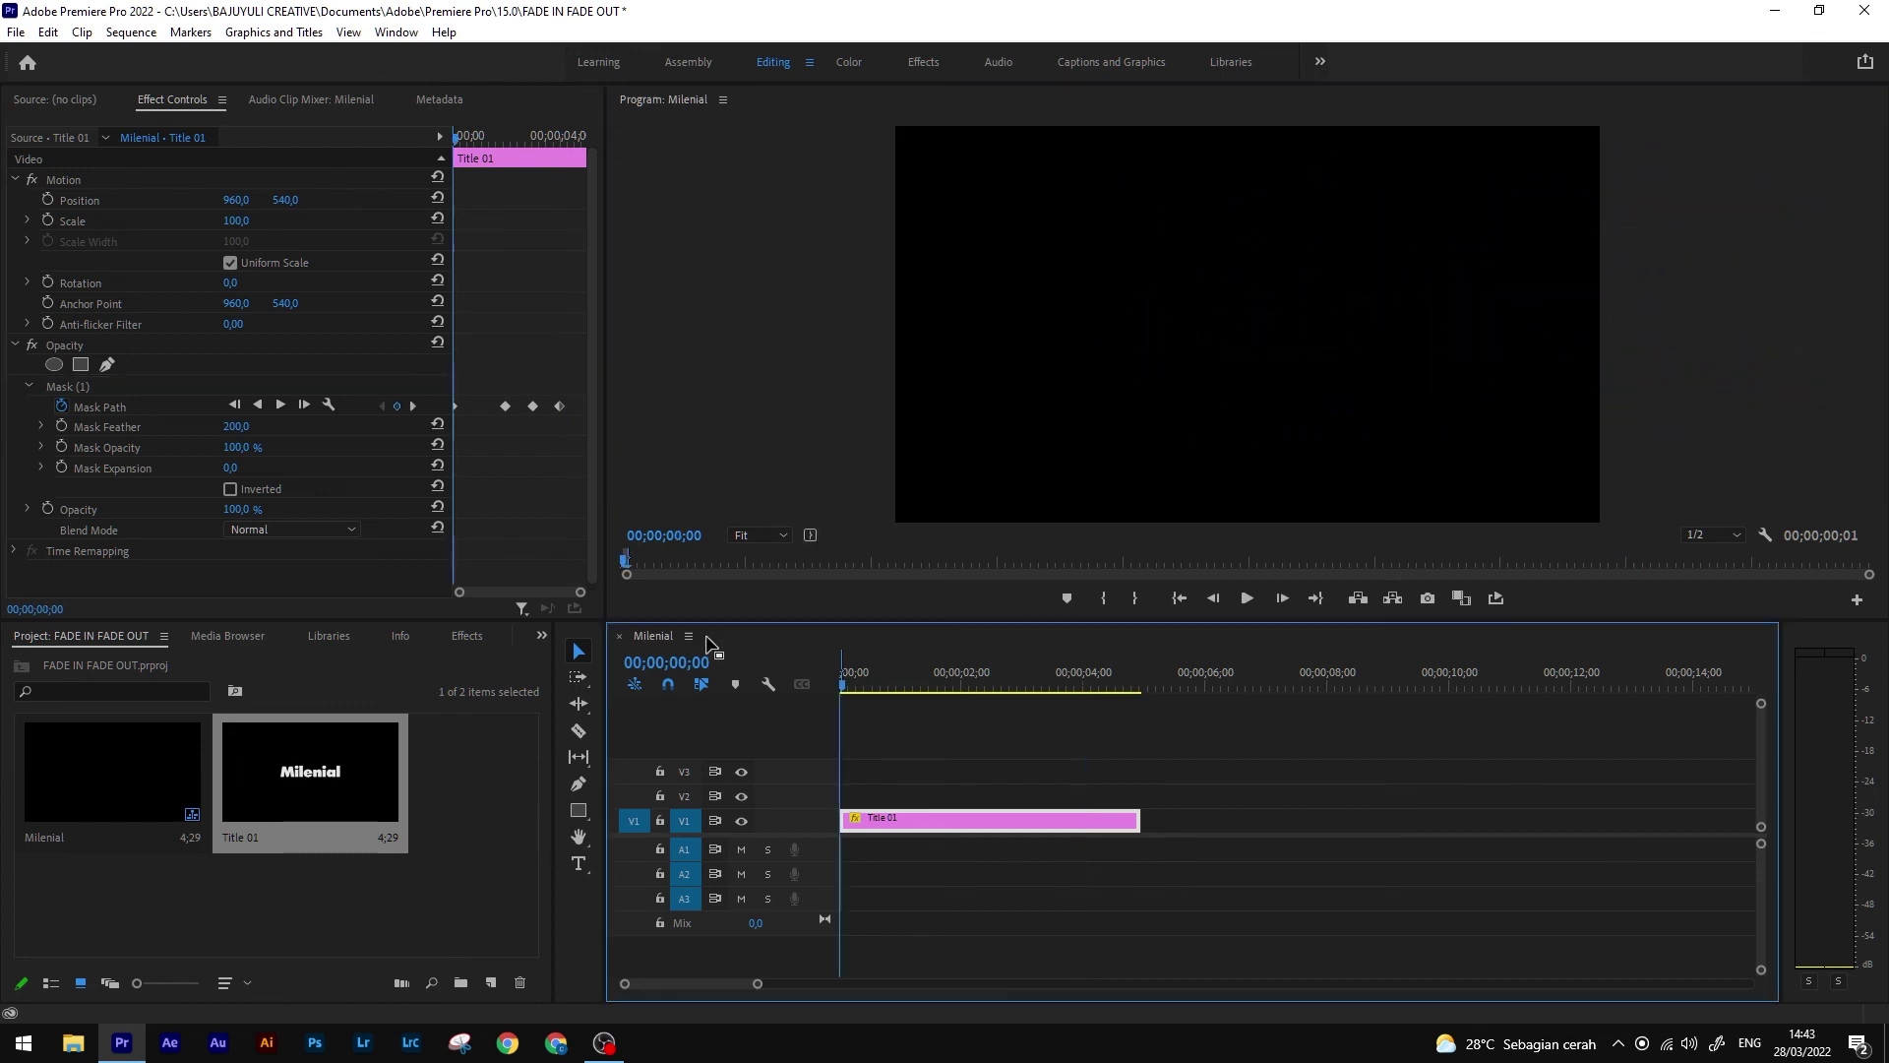
# Play the full fade in and out, scrub to 00;00;02;16, then bring OBS forward
pyautogui.press('space')
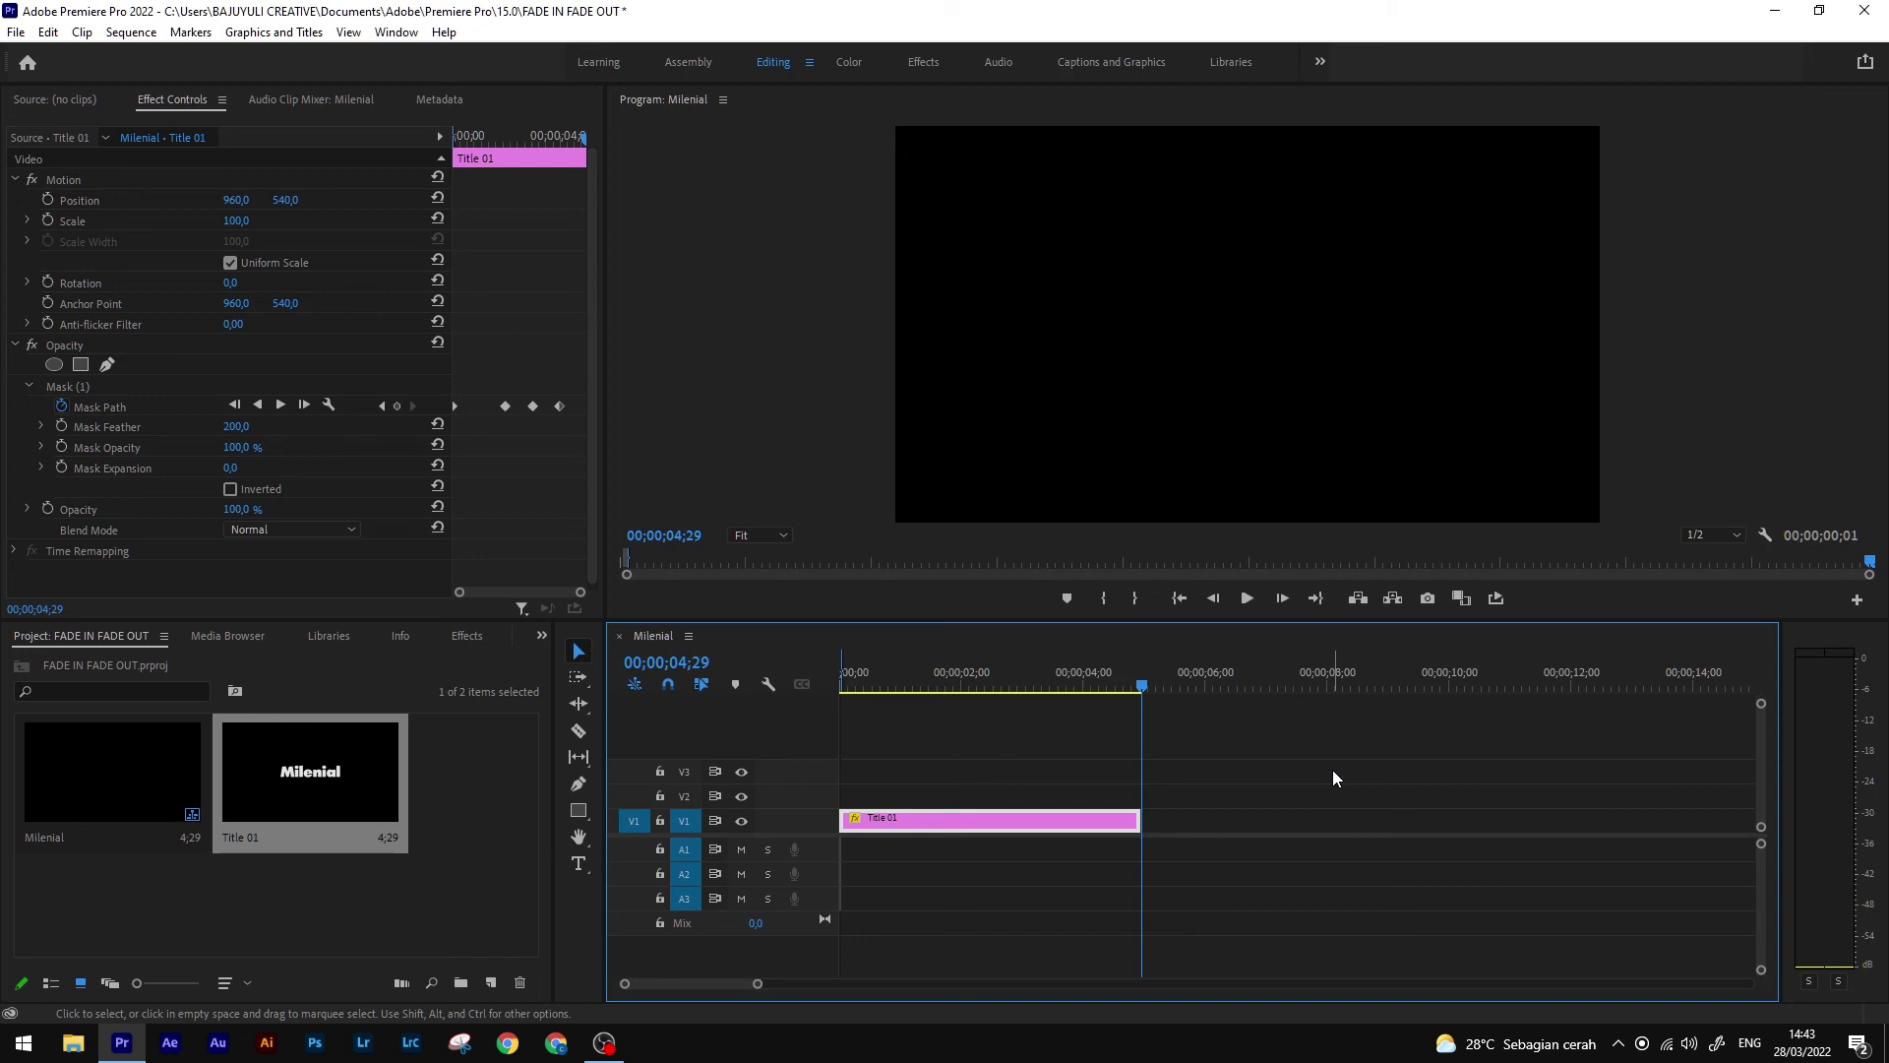
pyautogui.moveTo(1145, 687); pyautogui.dragTo(992, 689)
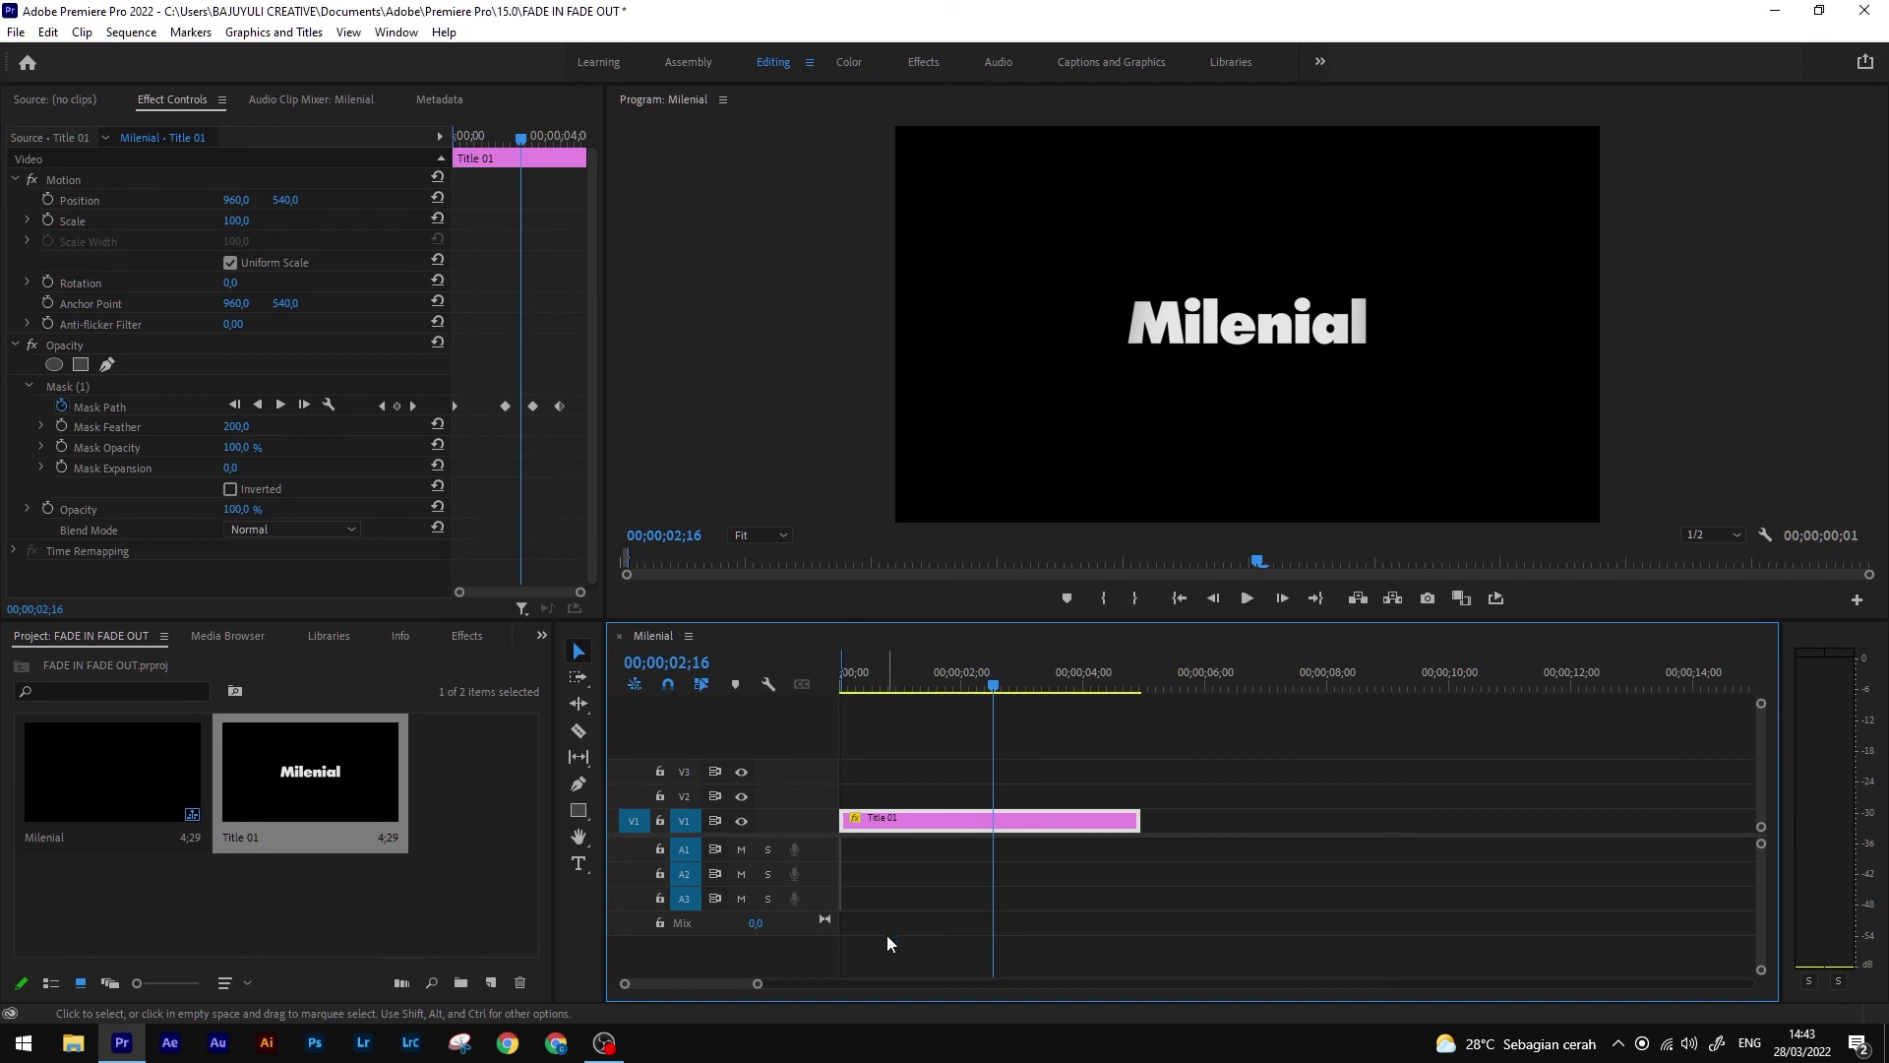
pyautogui.click(607, 1045)
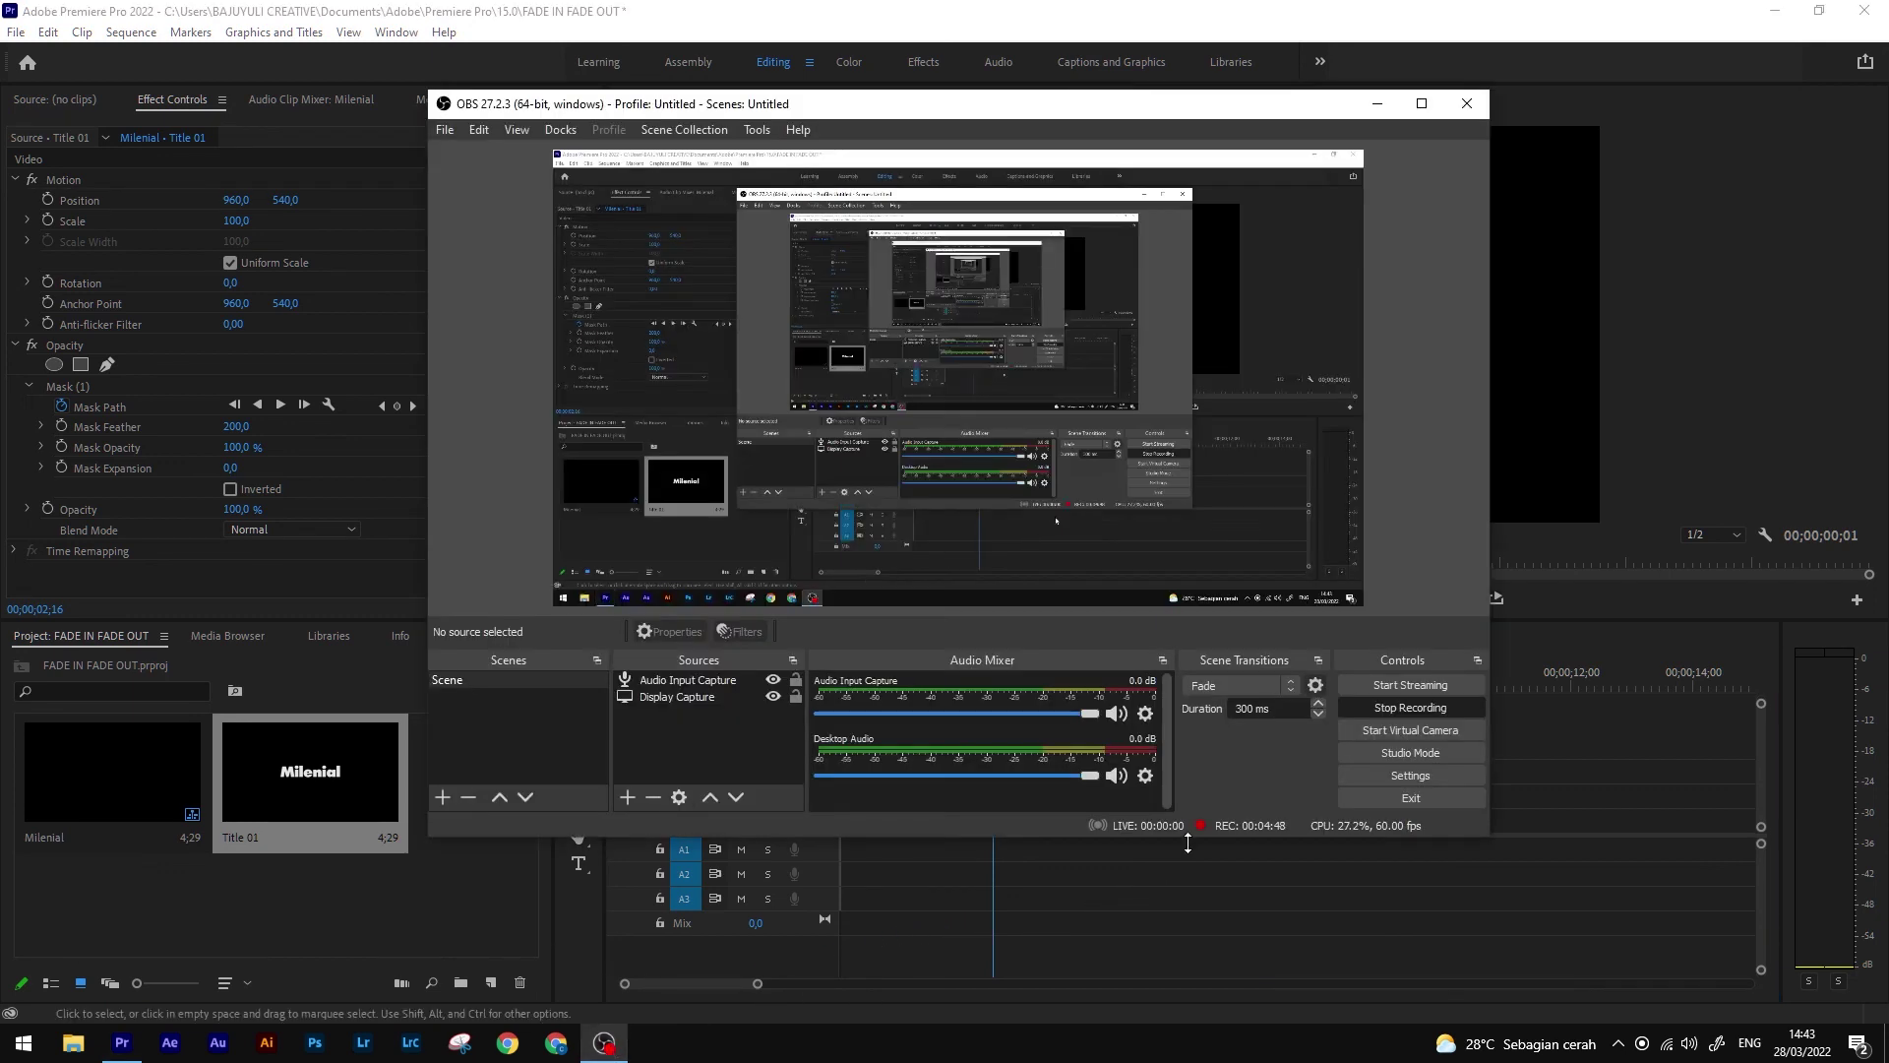